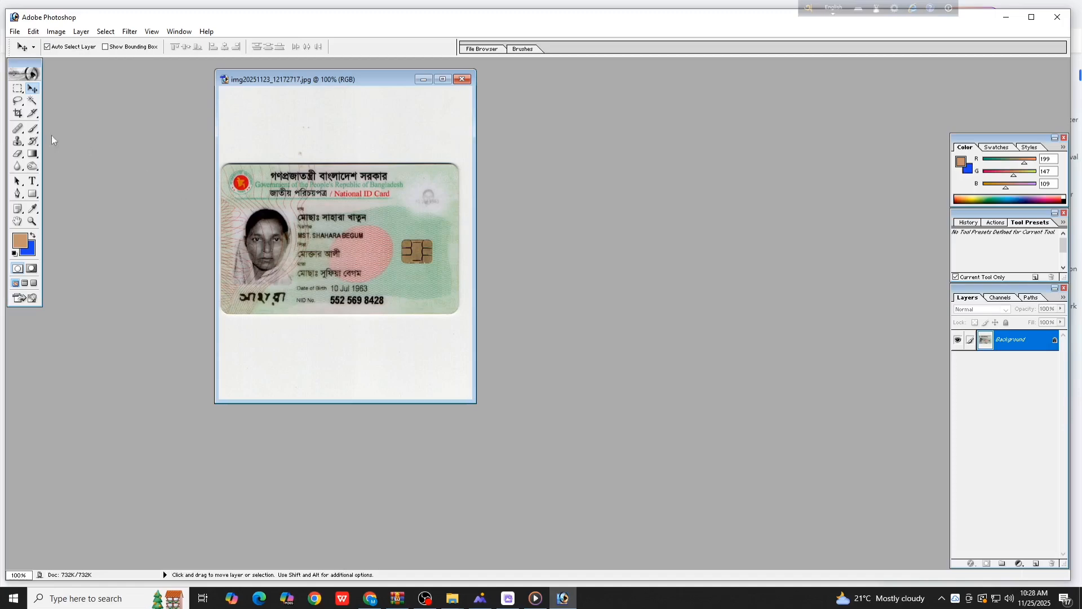
- Crop the scanned ID card to just the portrait photo, using the 1.5 in by 1.85 in crop size
{"action": "left_click", "coordinate": [18, 113]}
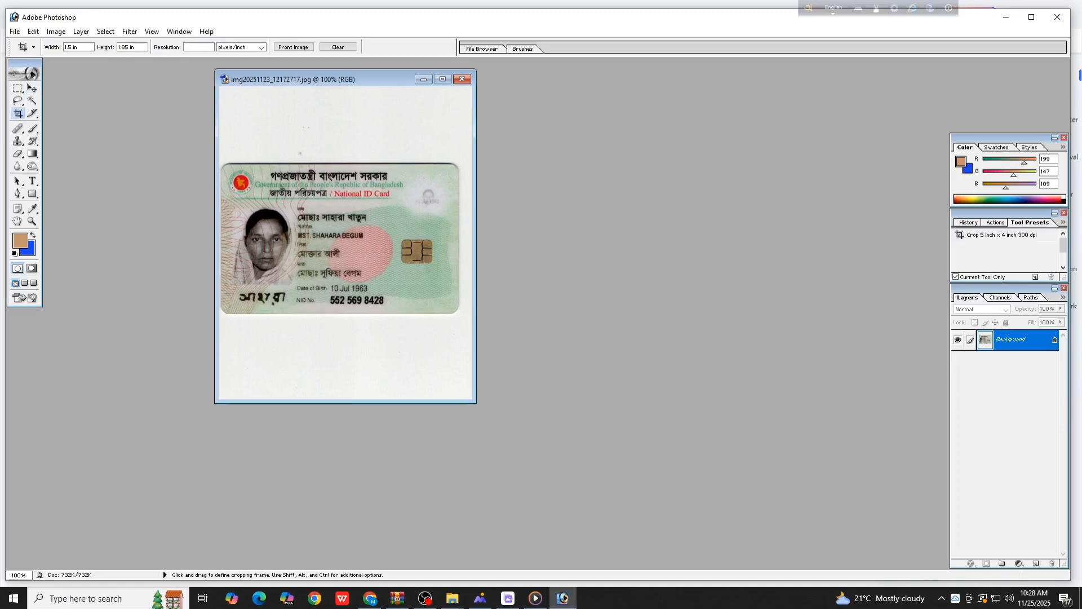
{"action": "left_click_drag", "start_coordinate": [308, 294], "coordinate": [306, 290]}
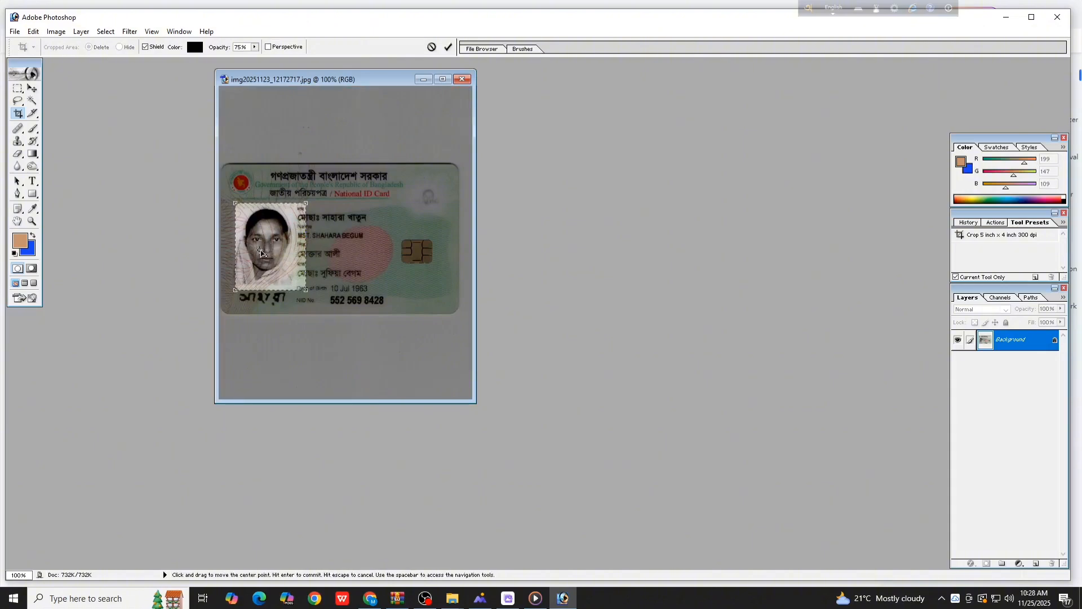
{"action": "left_click_drag", "start_coordinate": [270, 221], "coordinate": [263, 221]}
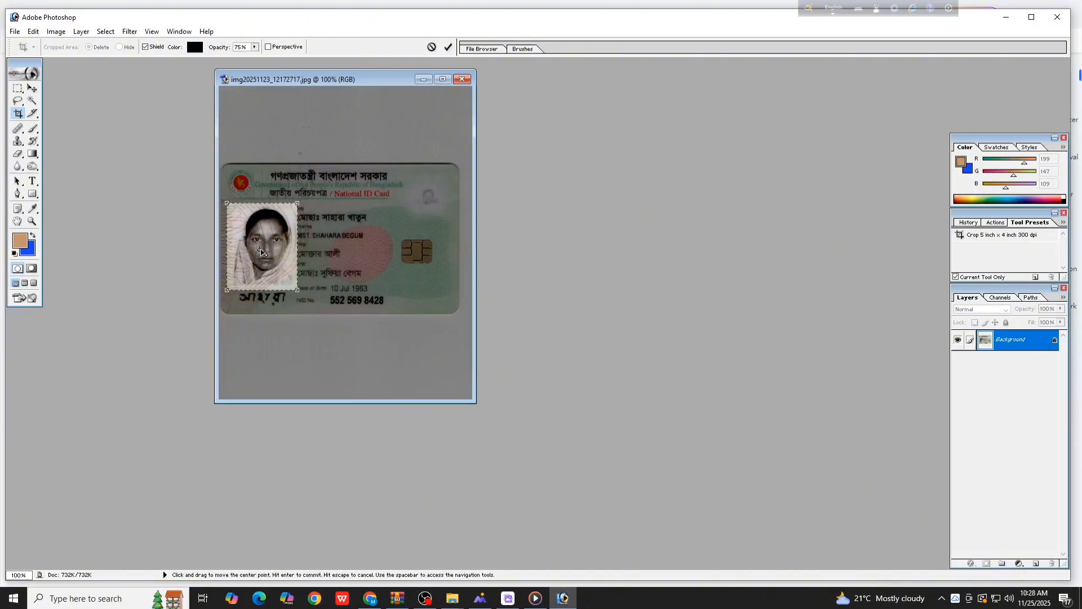
{"action": "key", "text": "Return"}
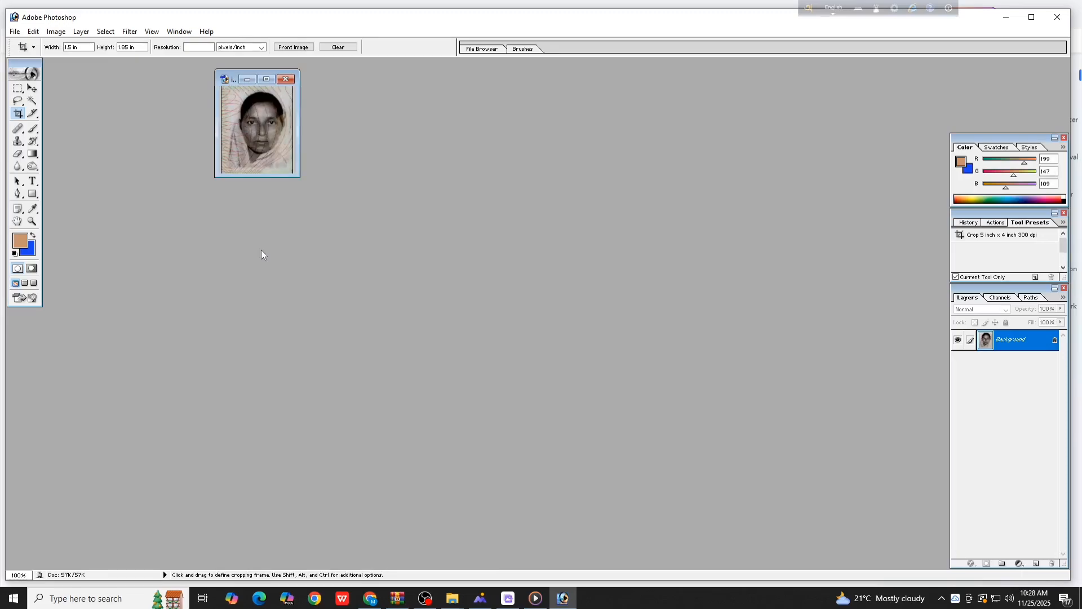
- Save the cropped portrait as JPEG img20251123_12172717 in Documents, replacing the existing file
{"action": "key", "text": "ctrl+shift+s"}
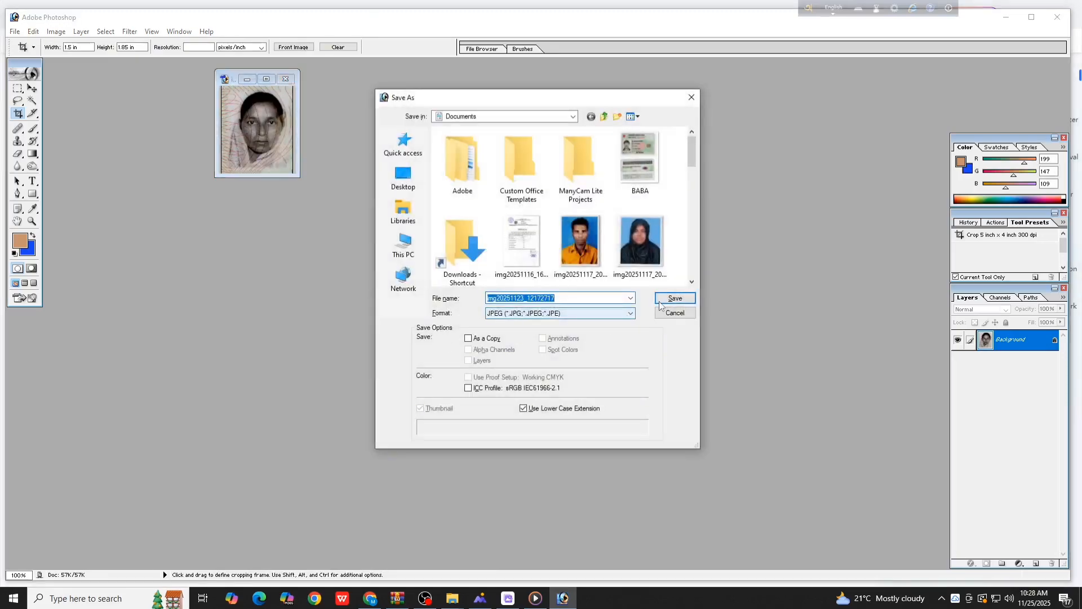
{"action": "key", "text": "Return"}
{"action": "left_click", "coordinate": [514, 234]}
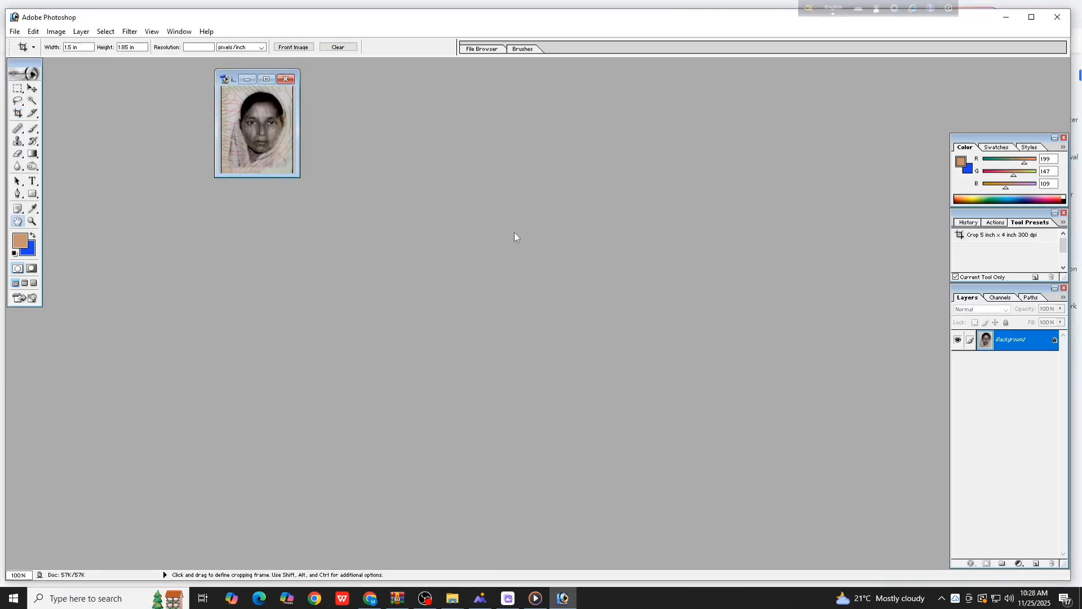
{"action": "left_click", "coordinate": [612, 227]}
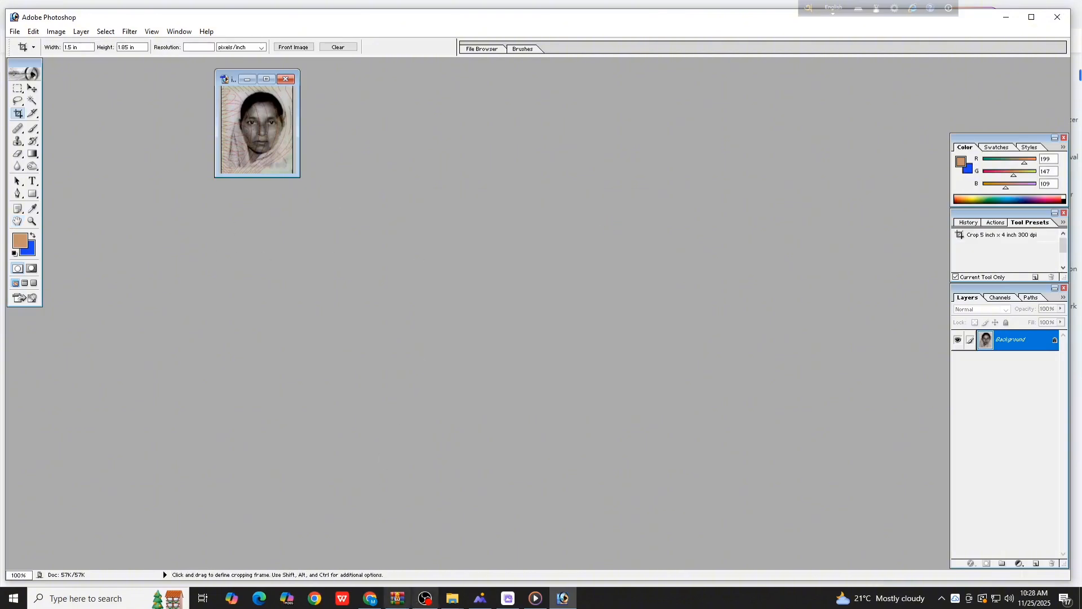
- Switch to Chrome, open gemini.google.com in a new tab and dismiss the Gemini 3 Pro announcement
{"action": "left_click", "coordinate": [374, 604]}
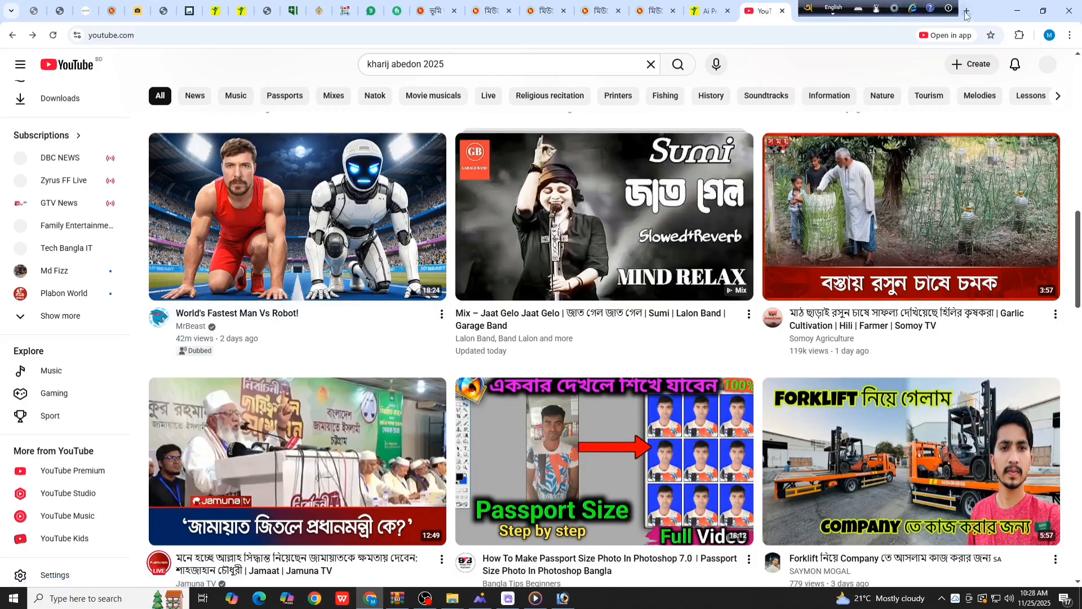
{"action": "left_click", "coordinate": [966, 11]}
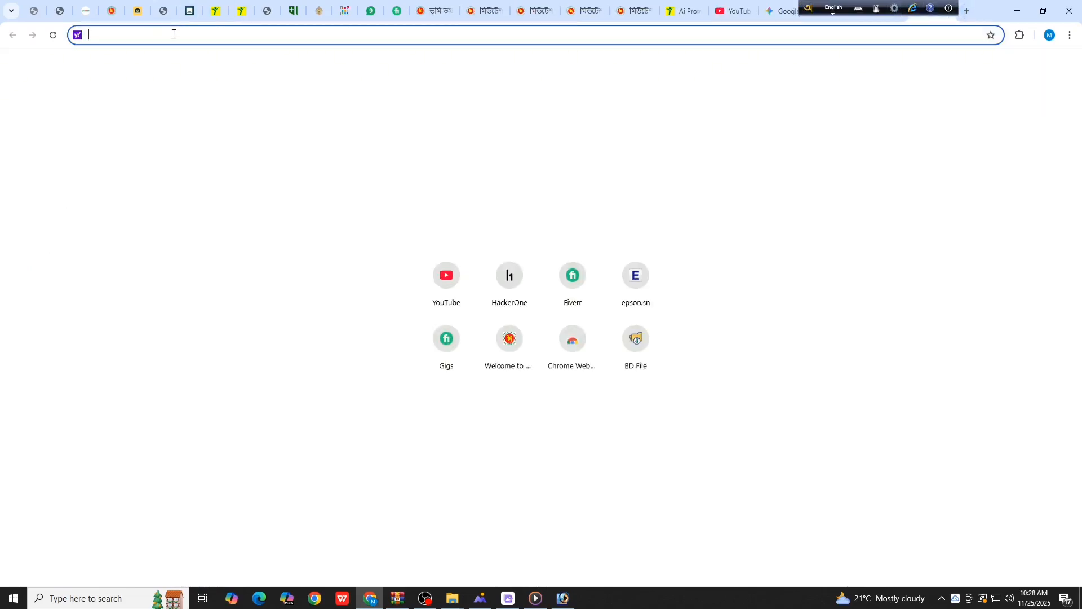
{"action": "type", "text": "GE"}
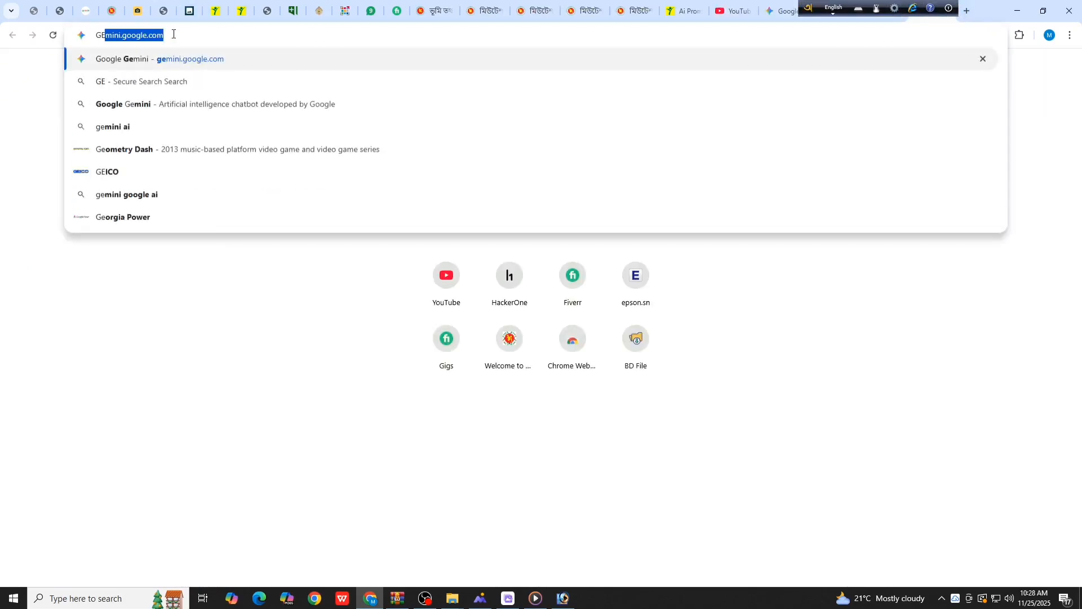
{"action": "left_click", "coordinate": [156, 59]}
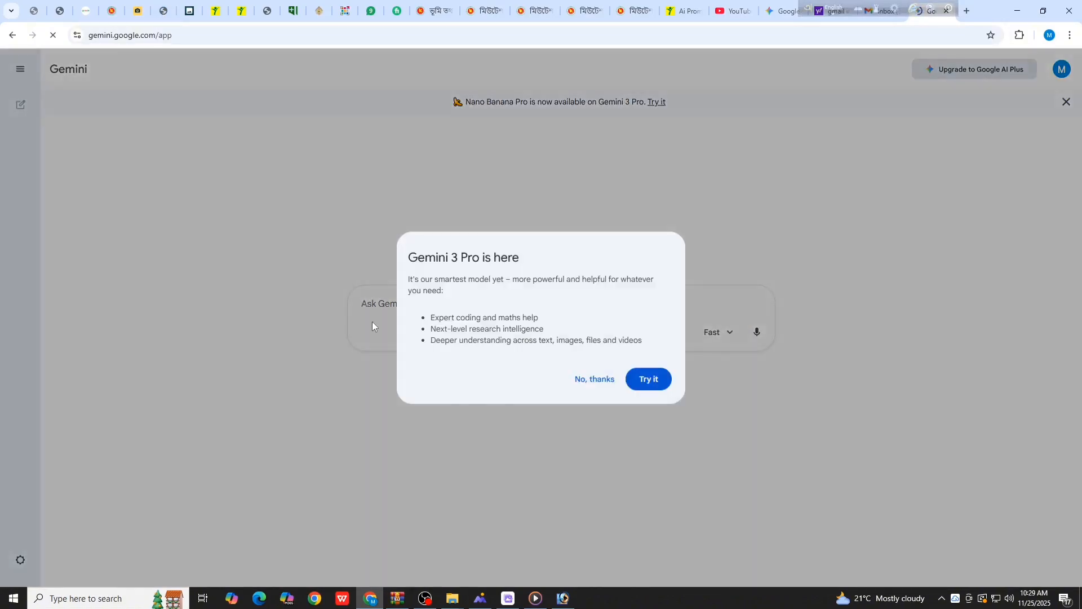
{"action": "left_click", "coordinate": [581, 452]}
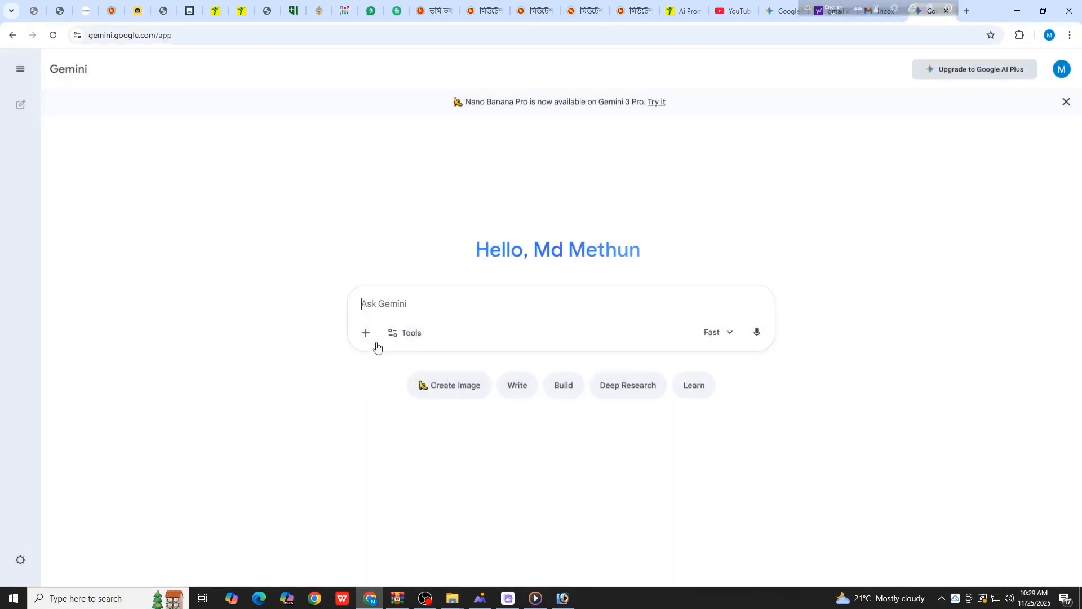
- Attach the cropped portrait img20251123_12172717 from Documents to the Gemini prompt
{"action": "left_click", "coordinate": [366, 333]}
{"action": "left_click", "coordinate": [386, 255]}
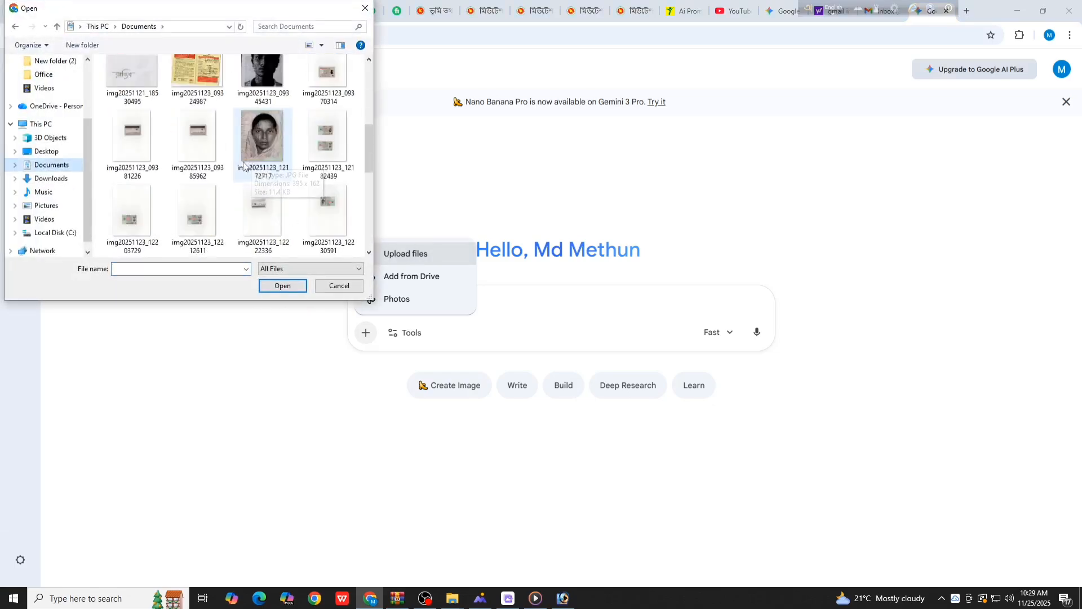
{"action": "left_click", "coordinate": [266, 144]}
{"action": "left_click", "coordinate": [283, 286]}
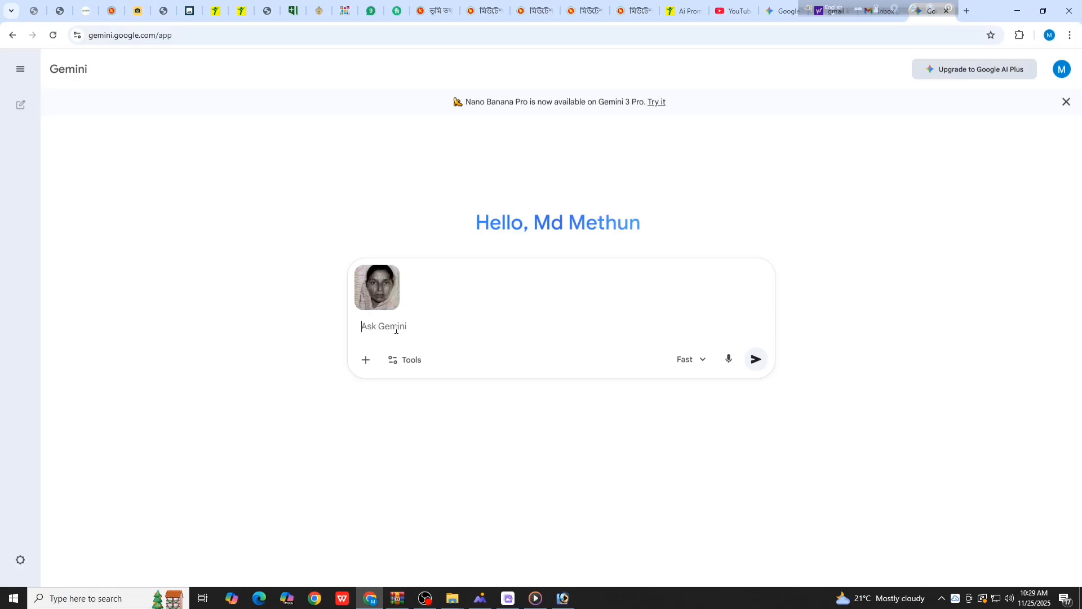
- Send the prompt "RED LINE REMOVE" with the attached portrait and review the generated image
{"action": "type", "text": "RED LINE REMOVE"}
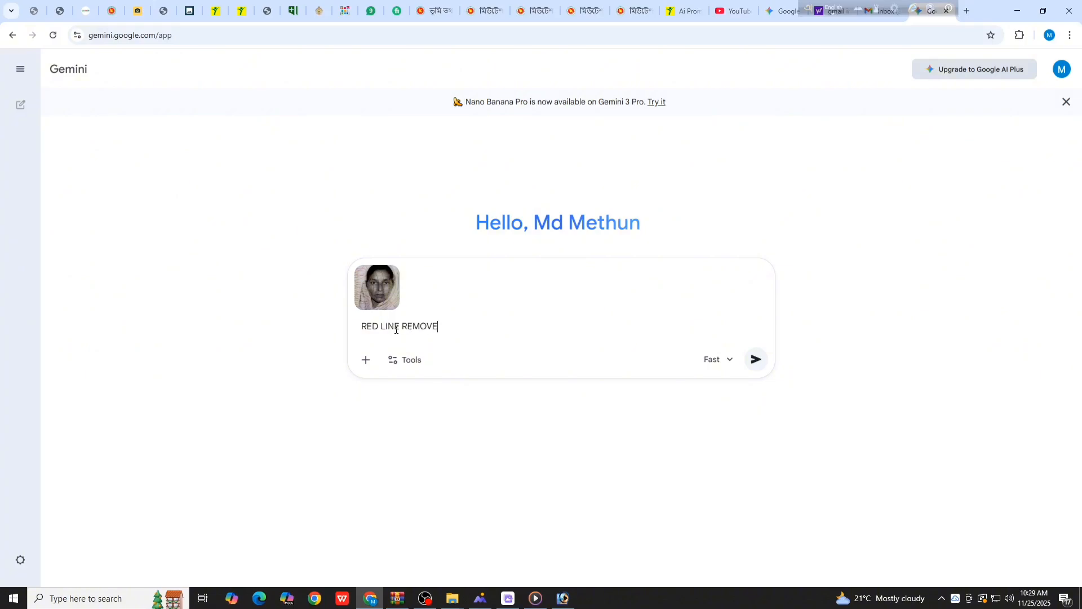
{"action": "left_click", "coordinate": [754, 361]}
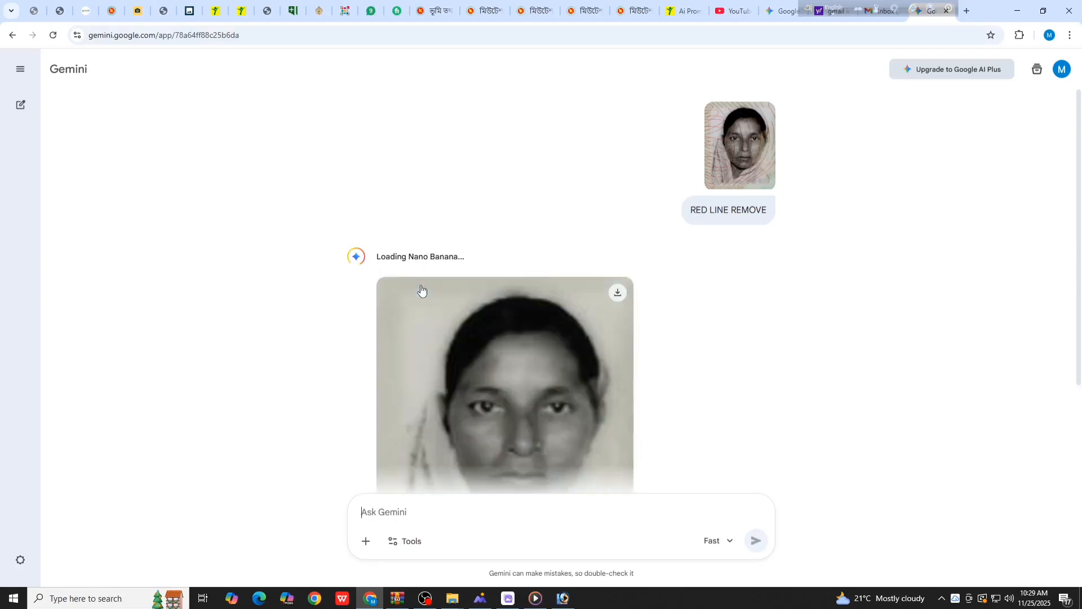
{"action": "scroll", "coordinate": [422, 290], "scroll_direction": "down", "scroll_amount": 2}
{"action": "scroll", "coordinate": [463, 333], "scroll_direction": "up", "scroll_amount": 3}
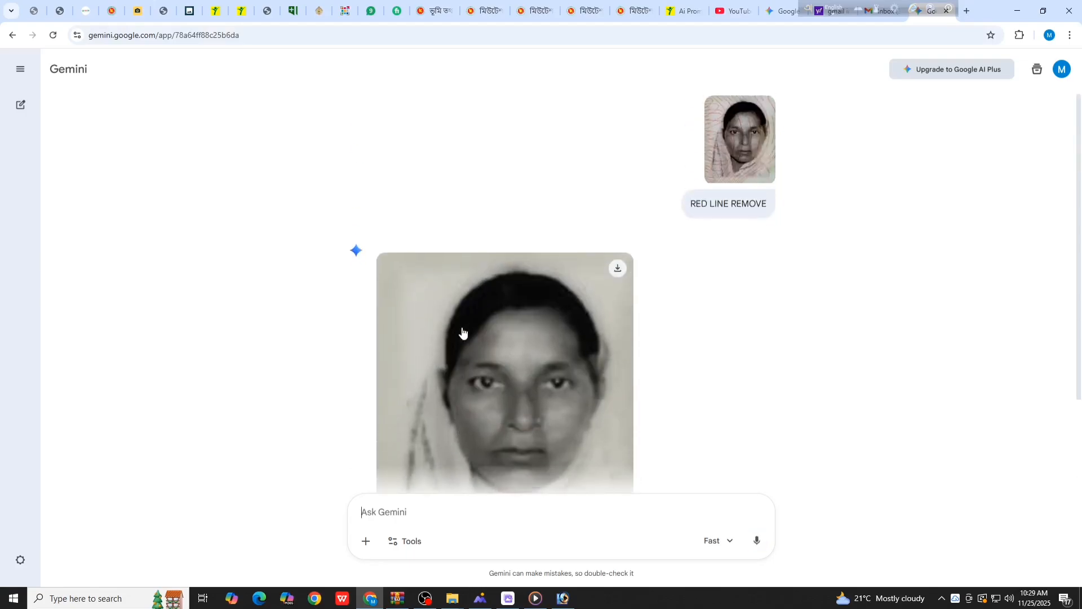
{"action": "scroll", "coordinate": [462, 332], "scroll_direction": "down", "scroll_amount": 2}
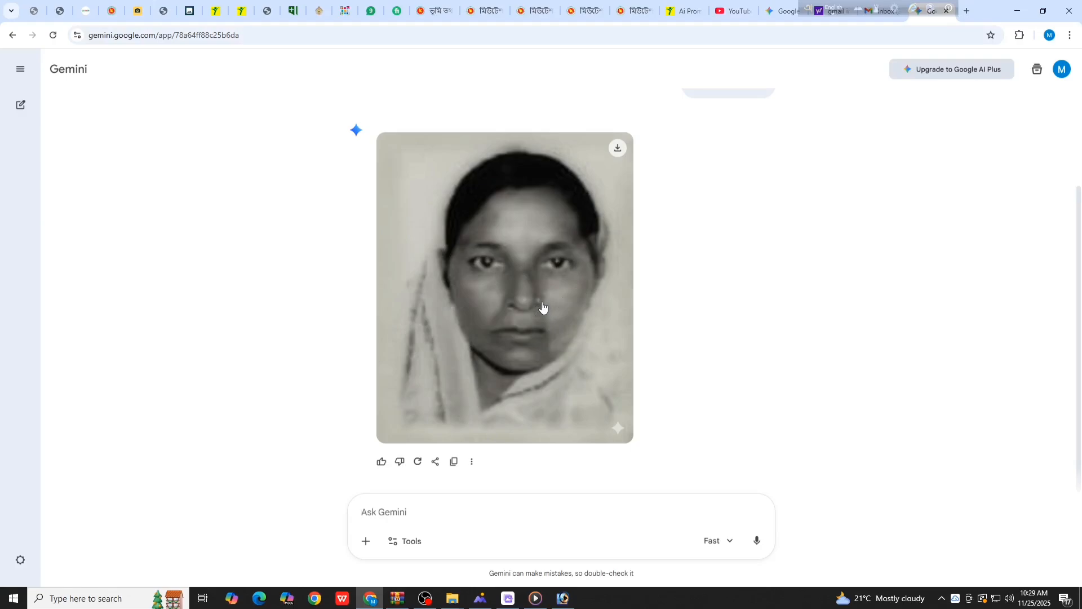
- On itlancerbd.com, open the Ai Prompt for Photo Studio page and copy the black-and-white colorizing prompt from the general editing category
{"action": "left_click", "coordinate": [250, 15]}
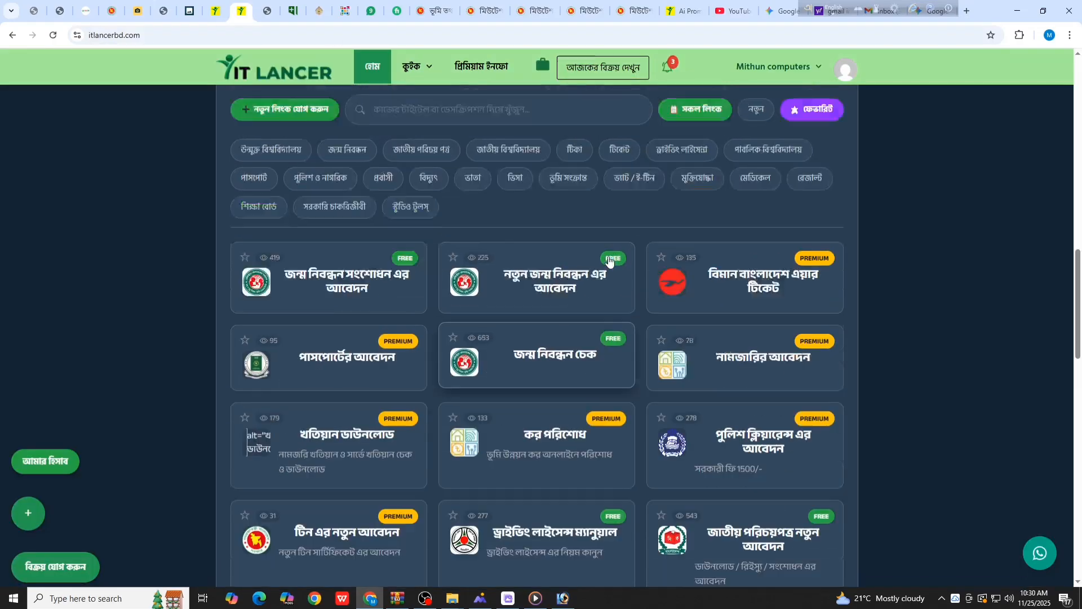
{"action": "scroll", "coordinate": [608, 260], "scroll_direction": "up", "scroll_amount": 3}
{"action": "left_click", "coordinate": [664, 175]}
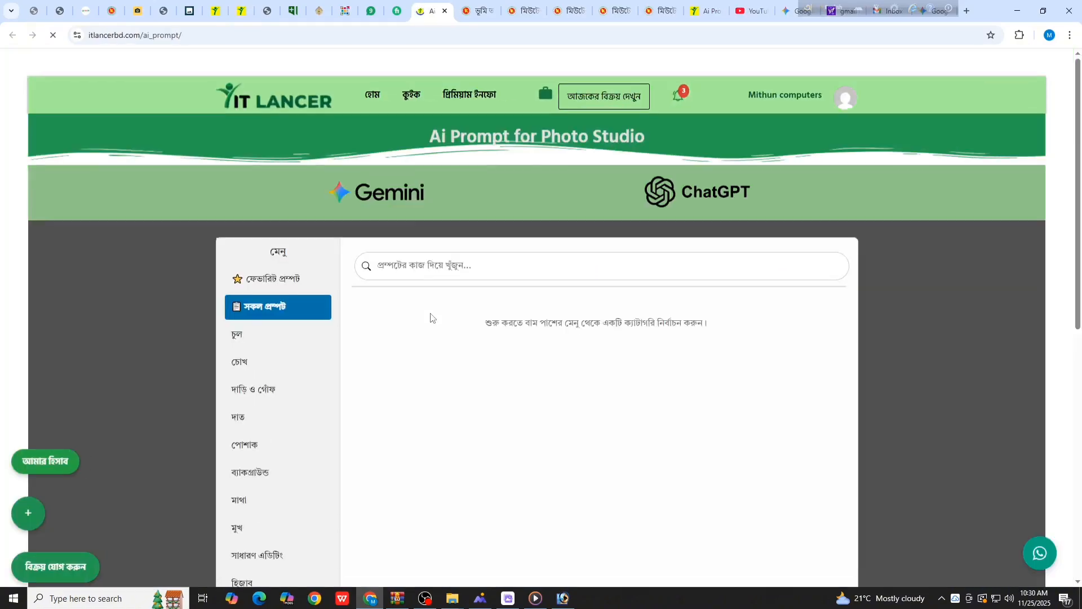
{"action": "left_click", "coordinate": [253, 555]}
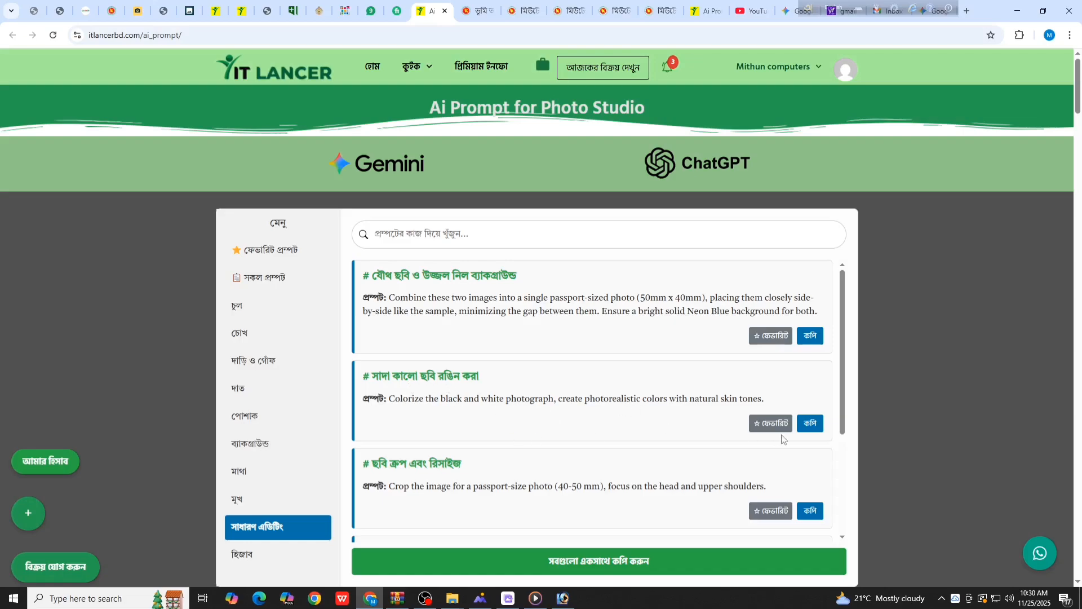
{"action": "left_click", "coordinate": [811, 428]}
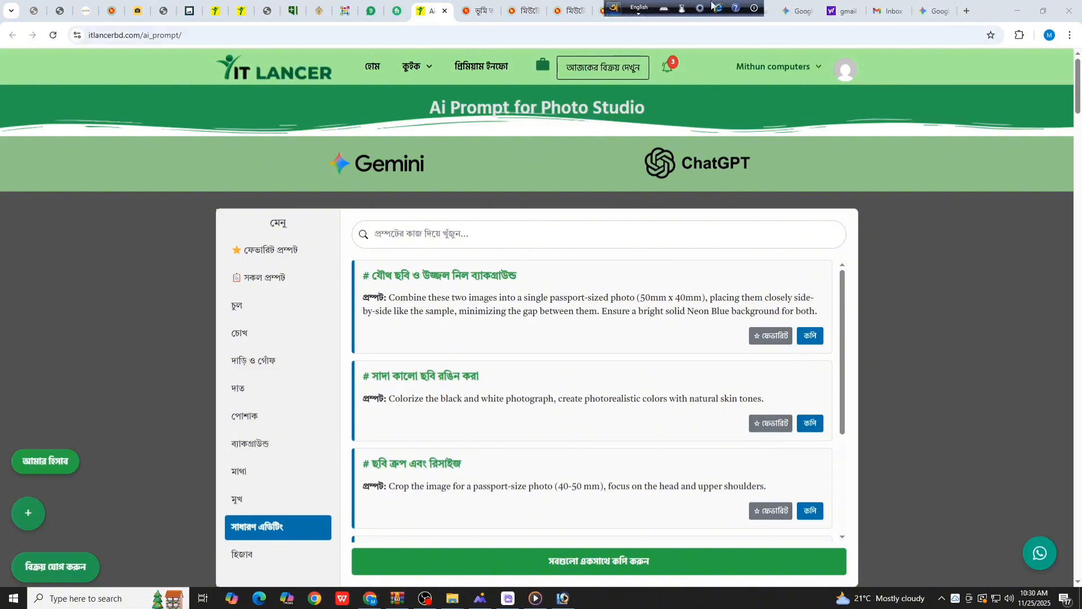
- Return to the Gemini chat, paste the copied colorizing prompt, append "WITH FACE COLOUR AND RED SAREE" and send it
{"action": "left_click", "coordinate": [795, 12]}
{"action": "left_click", "coordinate": [934, 10]}
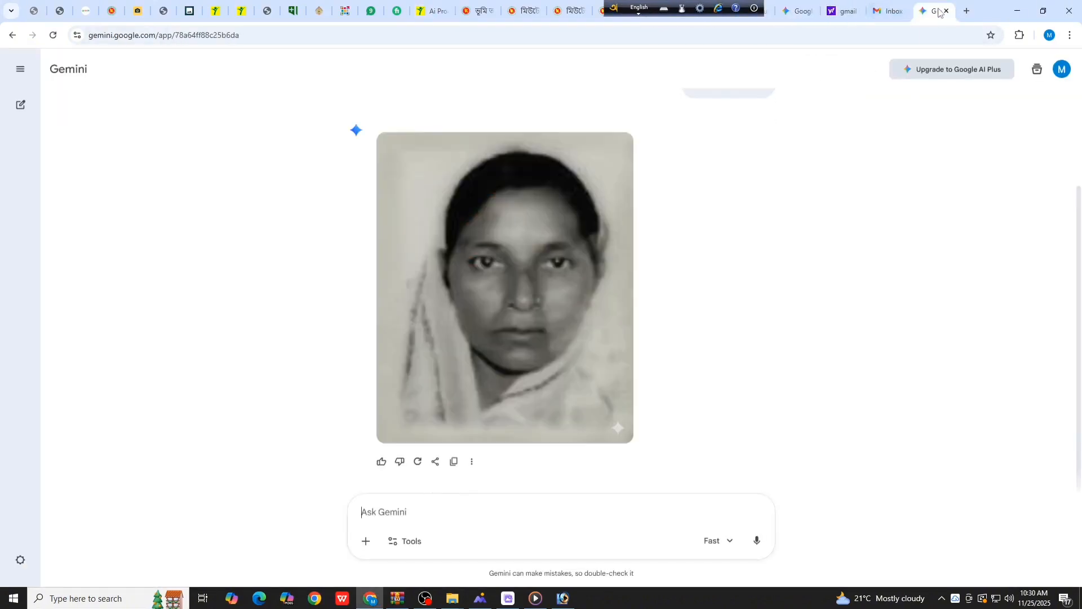
{"action": "left_click", "coordinate": [371, 513]}
{"action": "key", "text": "ctrl+v"}
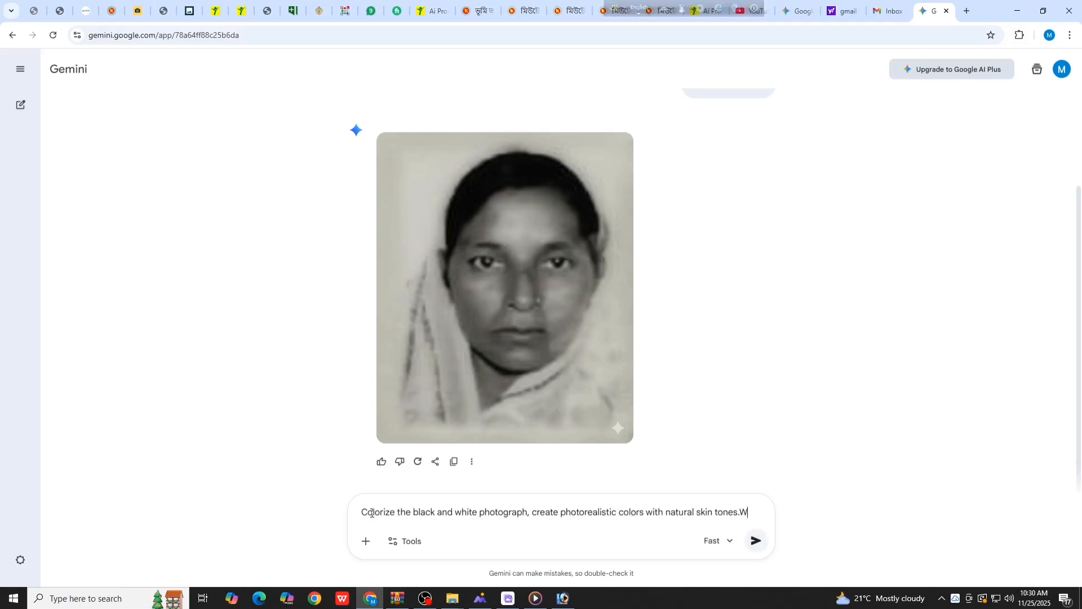
{"action": "type", "text": "WITH FACE COLOUR AND"}
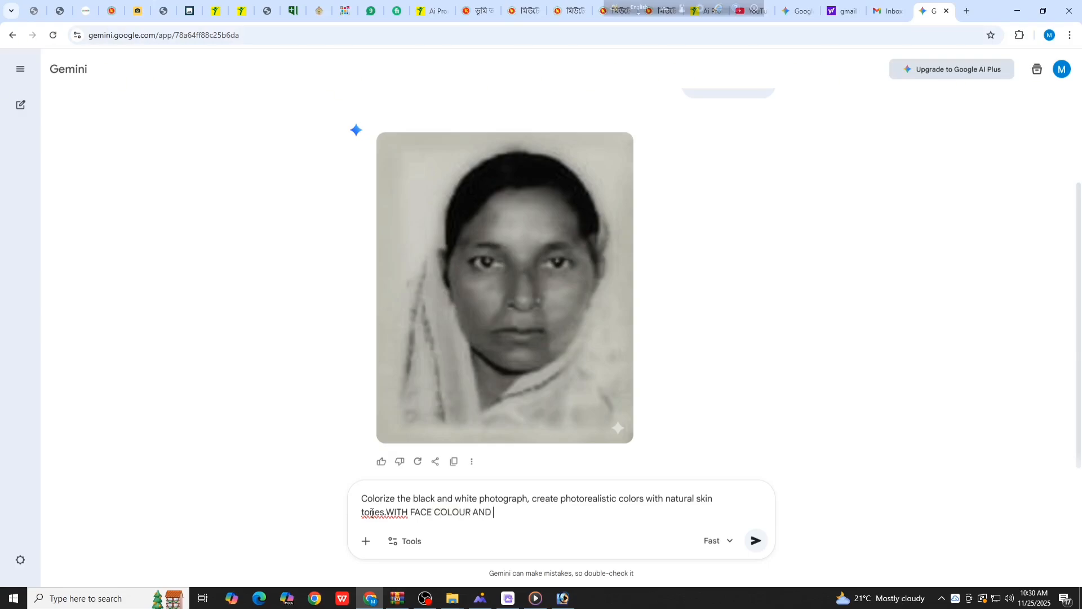
{"action": "type", "text": "RED SAREE"}
{"action": "left_click", "coordinate": [755, 542]}
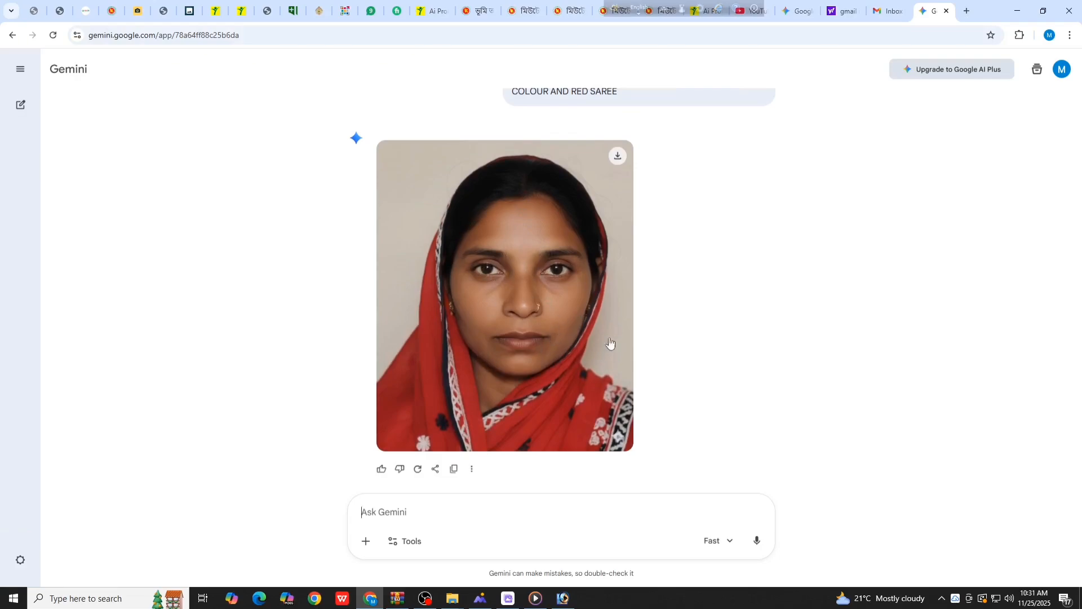
- Download the colorized portrait at full size, switch to Photoshop and close the old cropped portrait
{"action": "left_click", "coordinate": [618, 156]}
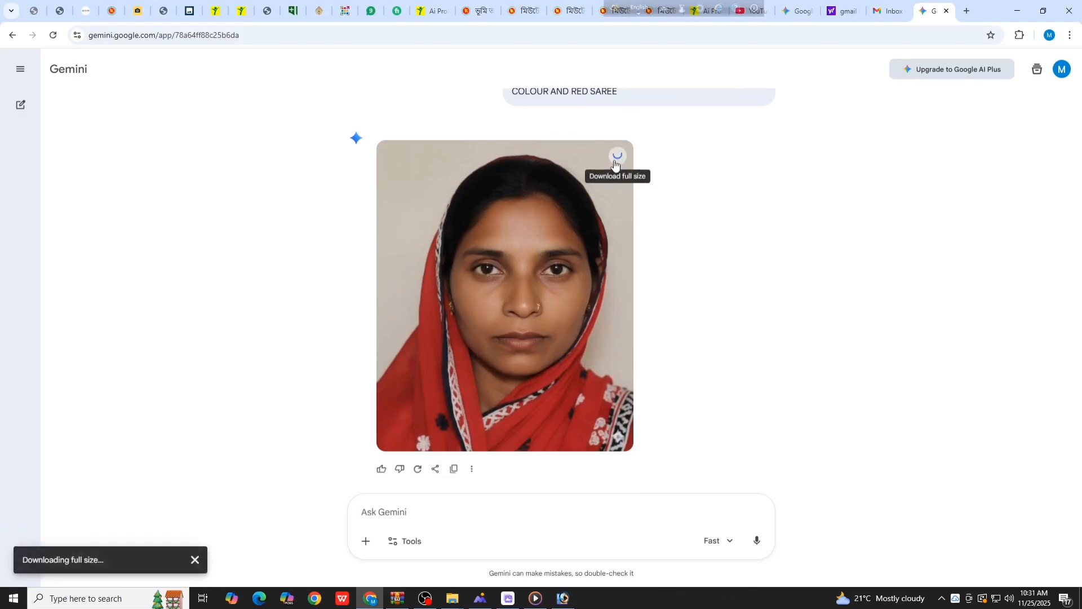
{"action": "left_click", "coordinate": [562, 597]}
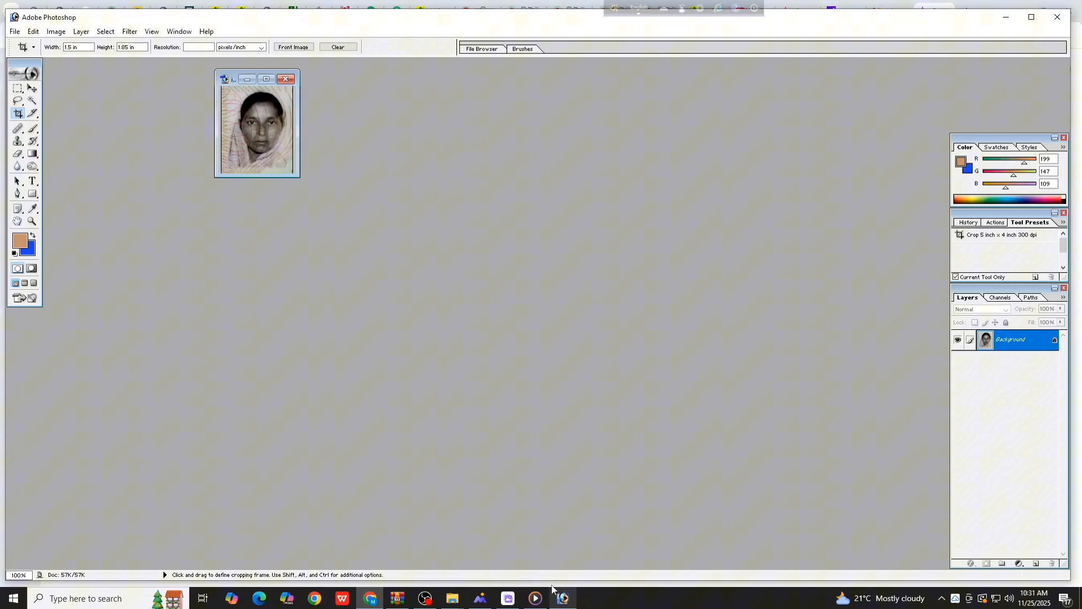
{"action": "left_click", "coordinate": [290, 82]}
- Open Gemini_Generated_Image_uyw5qguyw5qguyw5.png from the Downloads folder and move its window toward the middle of the workspace
{"action": "left_click", "coordinate": [14, 32]}
{"action": "left_click", "coordinate": [34, 57]}
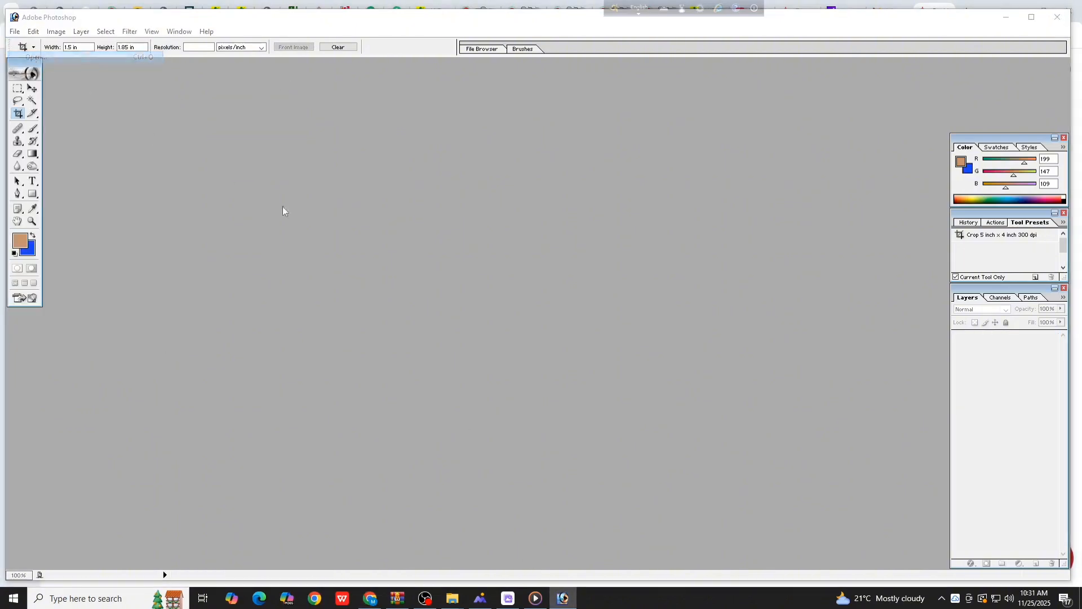
{"action": "left_click", "coordinate": [406, 180]}
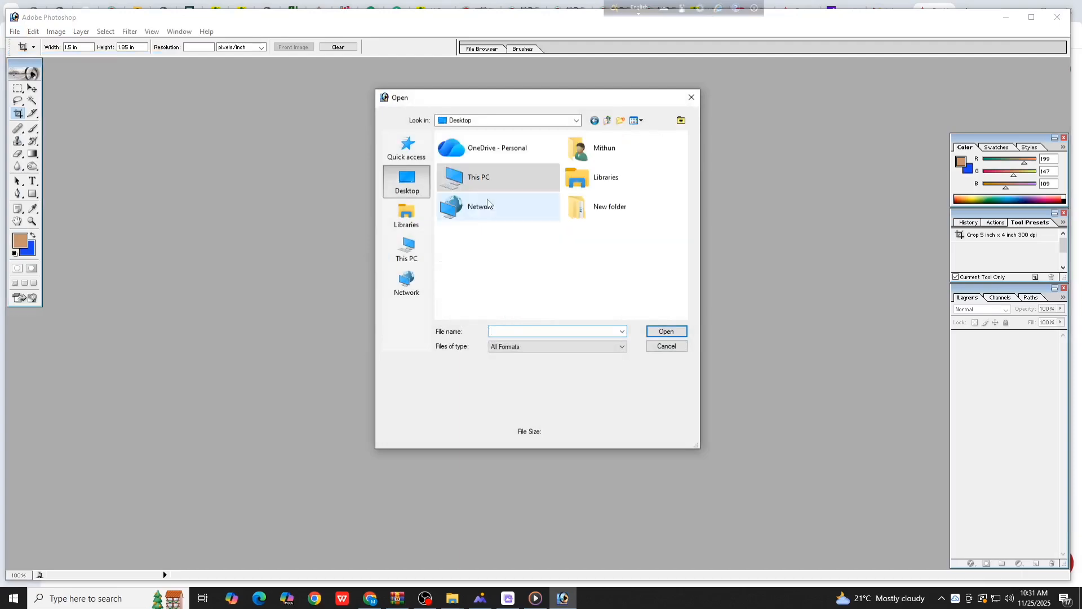
{"action": "double_click", "coordinate": [484, 181]}
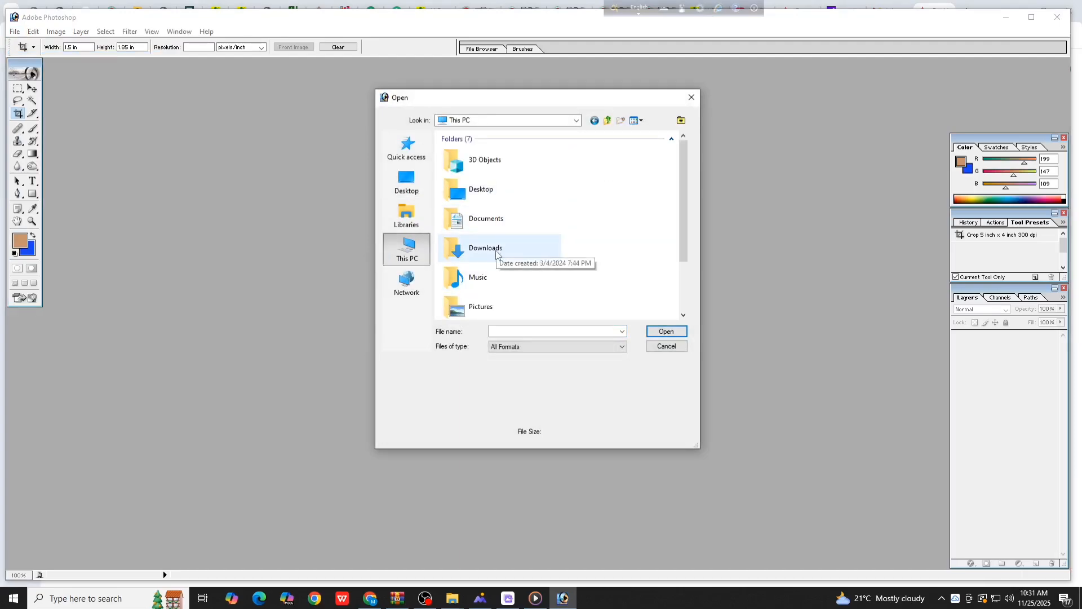
{"action": "double_click", "coordinate": [496, 252]}
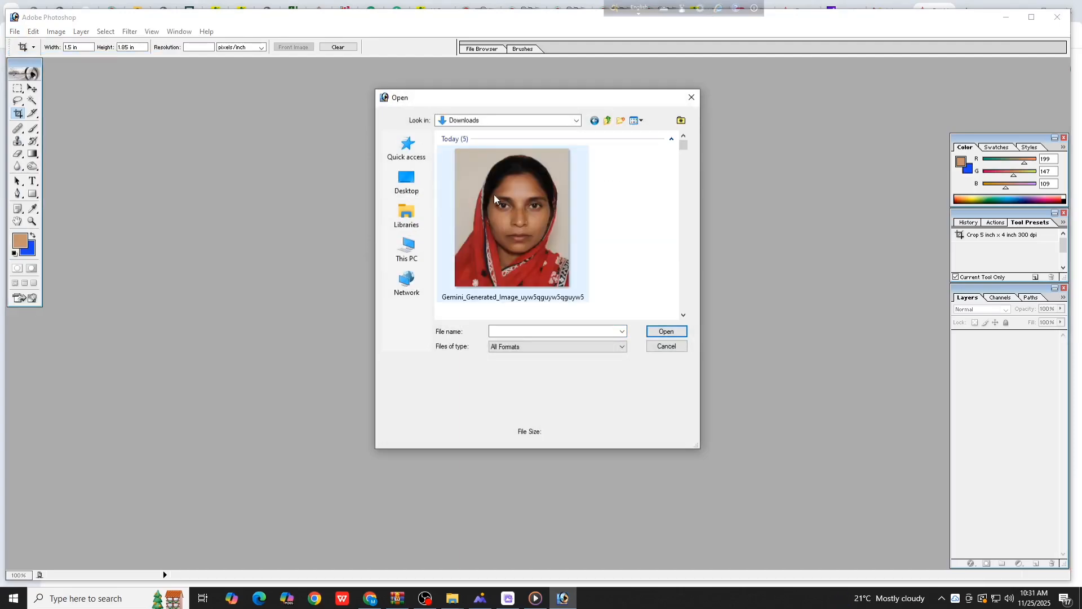
{"action": "left_click", "coordinate": [586, 266]}
{"action": "left_click", "coordinate": [650, 331]}
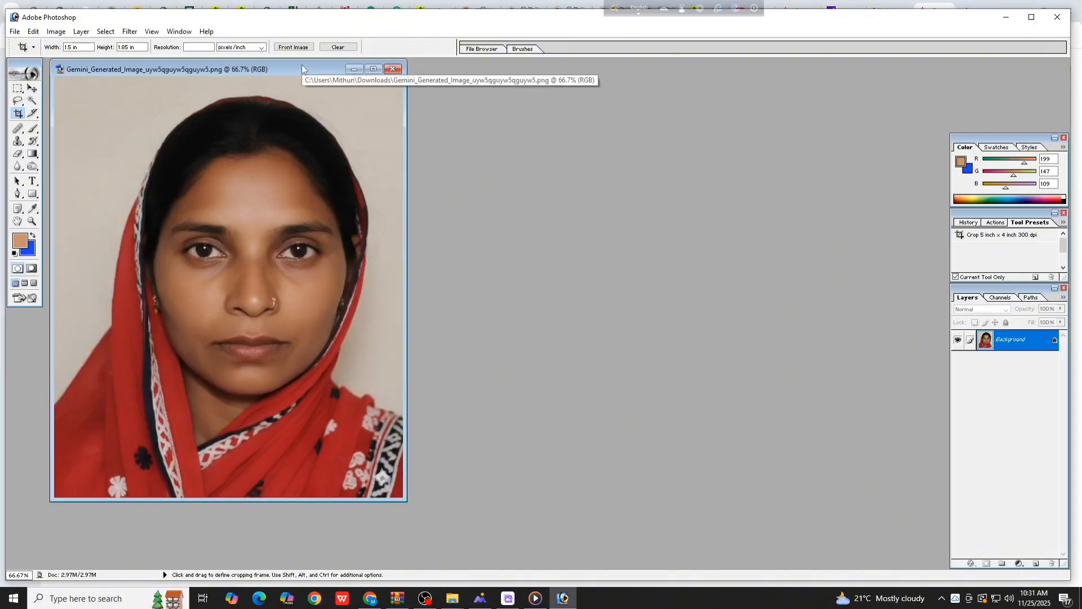
{"action": "left_click_drag", "start_coordinate": [271, 69], "coordinate": [435, 72]}
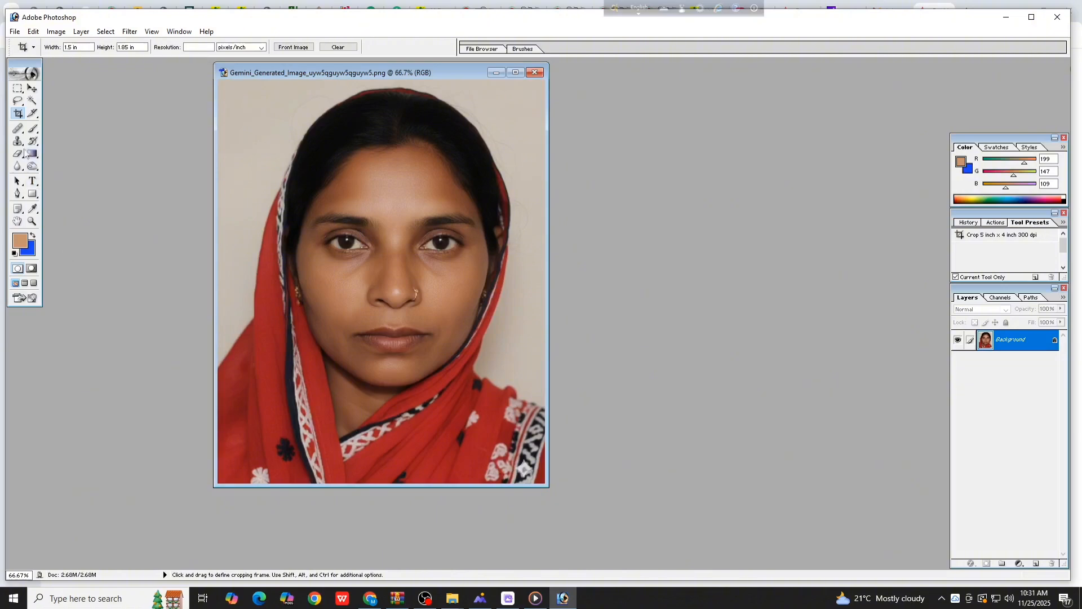
- Remove the white sparkle watermark from the saree near the portrait's lower corner with the Clone Stamp tool
{"action": "left_click", "coordinate": [33, 128]}
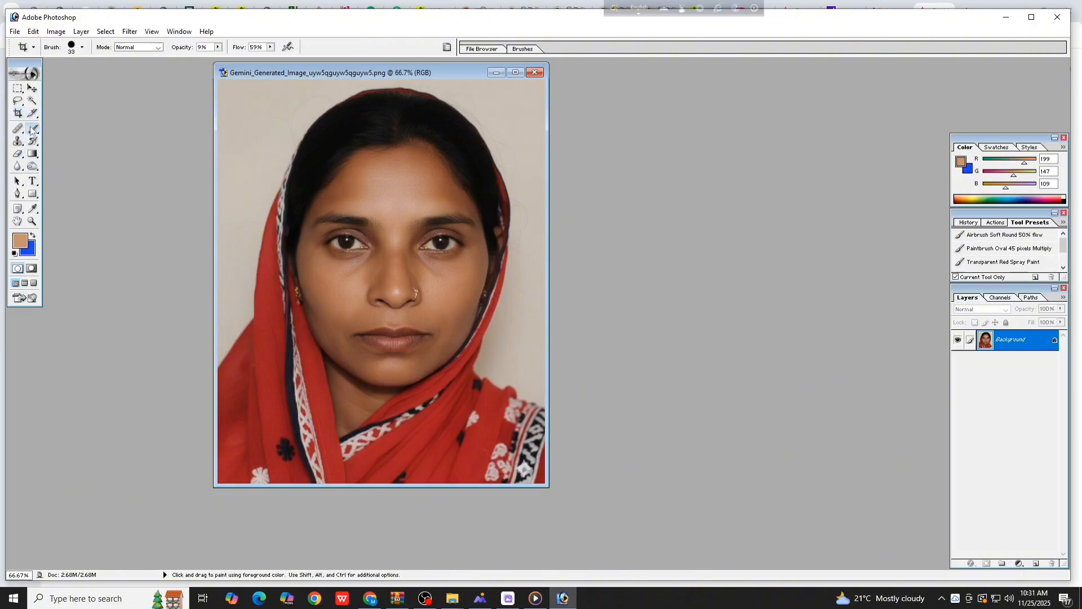
{"action": "left_click", "coordinate": [21, 142]}
{"action": "left_click", "coordinate": [47, 142]}
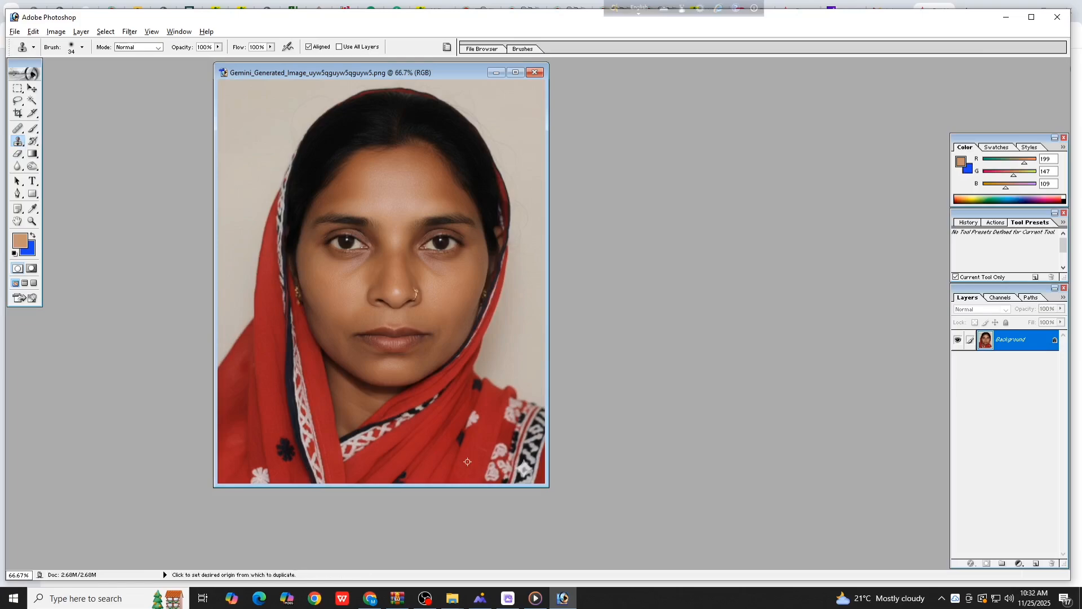
{"action": "left_click_drag", "start_coordinate": [524, 469], "coordinate": [524, 463]}
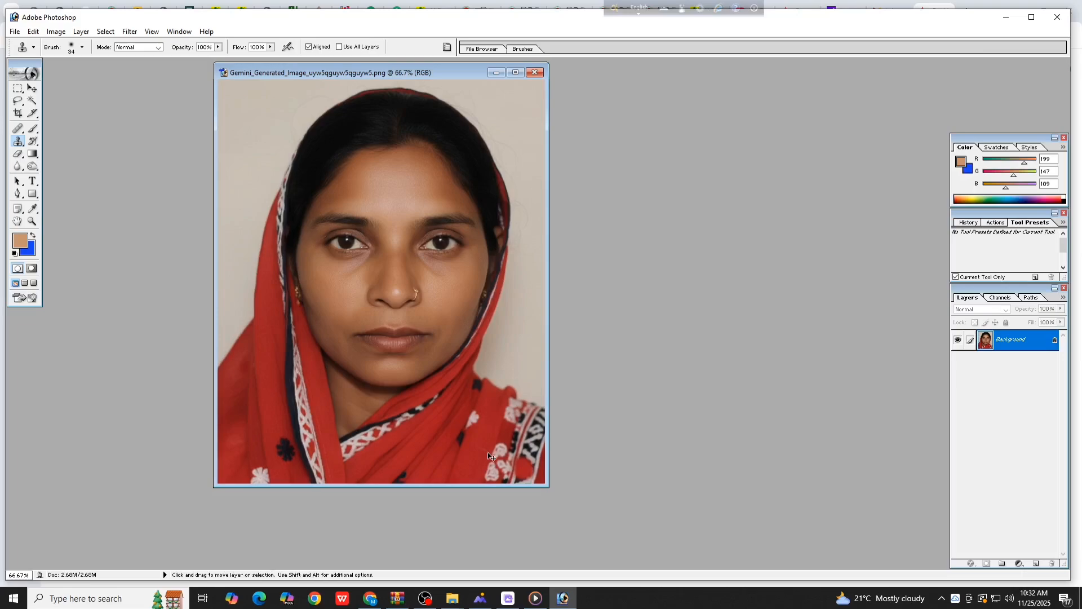
- Brighten the portrait's midtones slightly with Curves, moving the RGB midpoint to input 126 and output 140
{"action": "key", "text": "ctrl+m"}
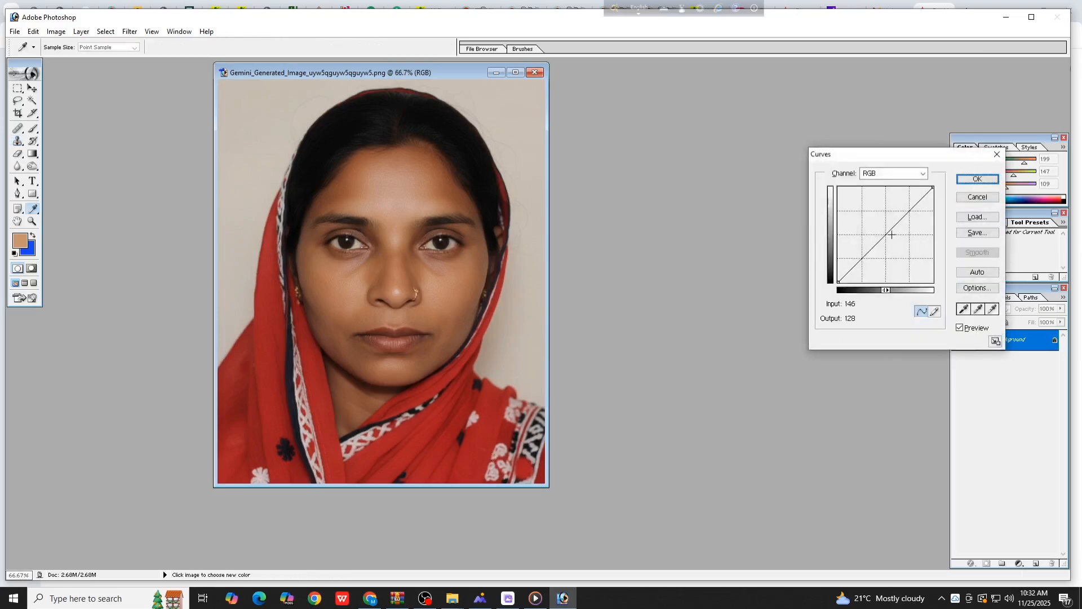
{"action": "left_click_drag", "start_coordinate": [887, 234], "coordinate": [885, 230]}
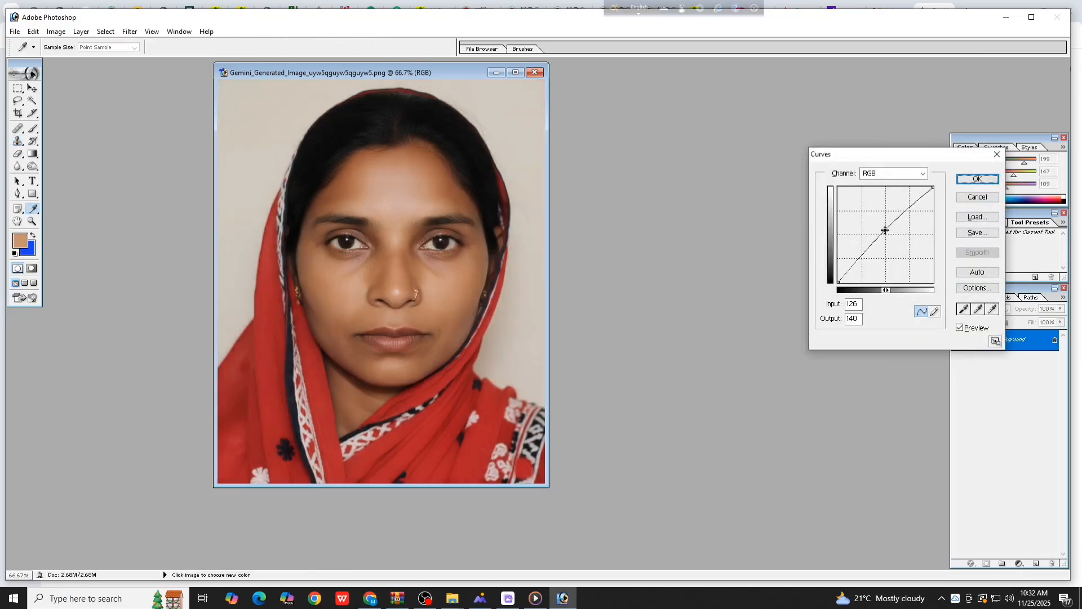
{"action": "left_click", "coordinate": [961, 180]}
{"action": "key", "text": "s"}
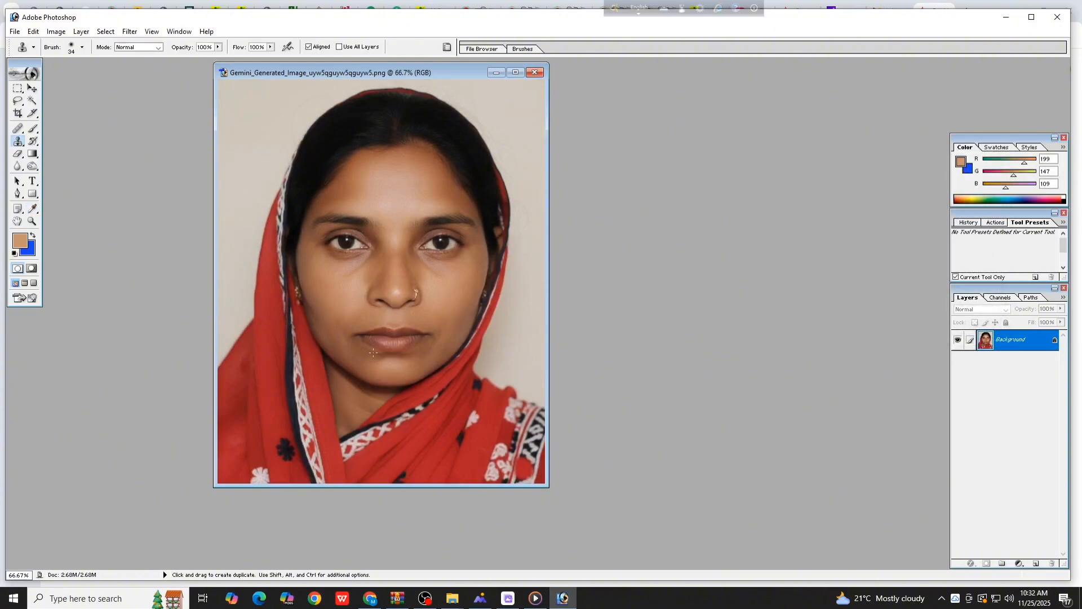
- Increase the portrait's contrast with Levels, setting the RGB black input to 7 and the white input to 229
{"action": "key", "text": "ctrl+l"}
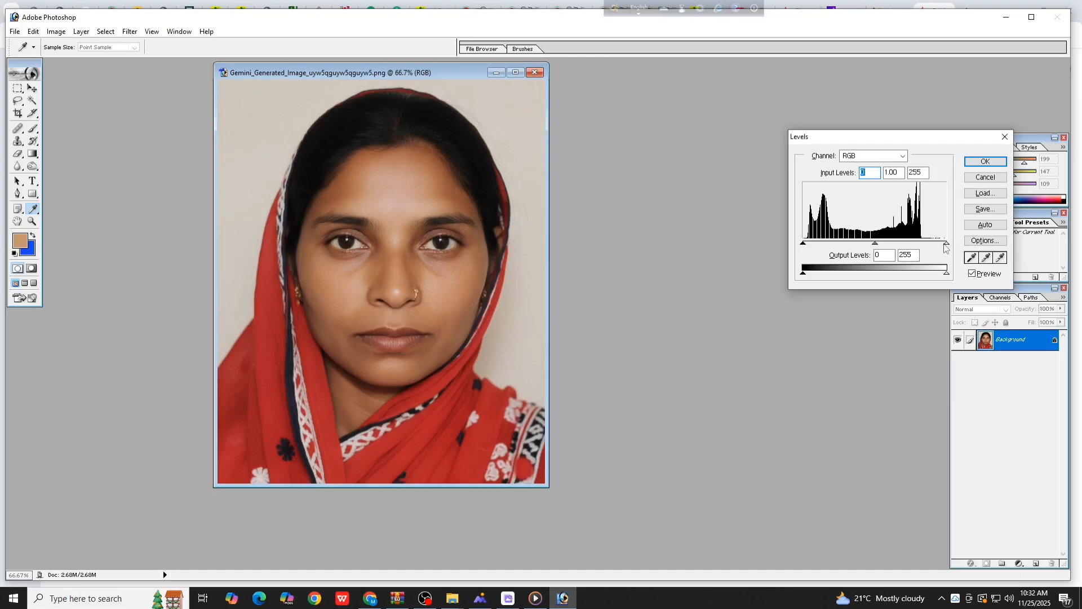
{"action": "left_click_drag", "start_coordinate": [946, 243], "coordinate": [939, 242]}
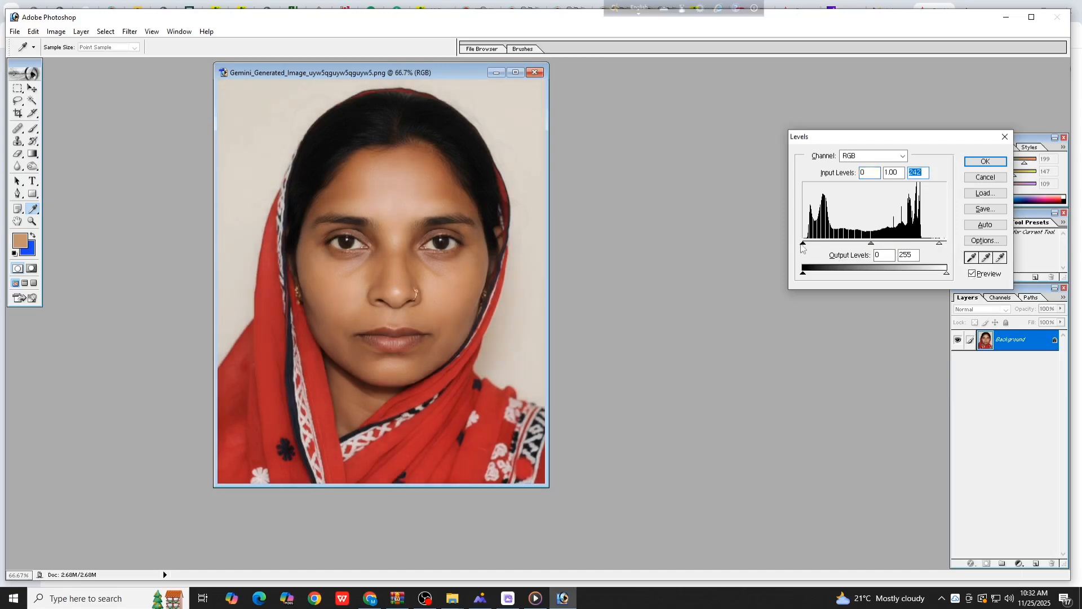
{"action": "left_click_drag", "start_coordinate": [803, 243], "coordinate": [805, 245]}
{"action": "left_click_drag", "start_coordinate": [939, 243], "coordinate": [932, 244]}
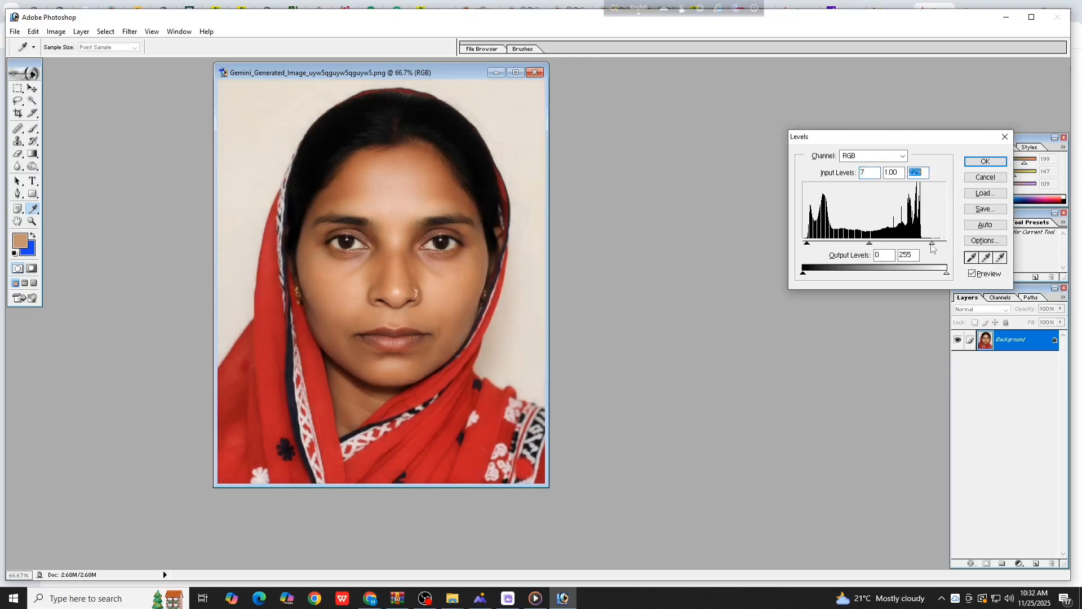
{"action": "left_click", "coordinate": [985, 161]}
{"action": "key", "text": "s"}
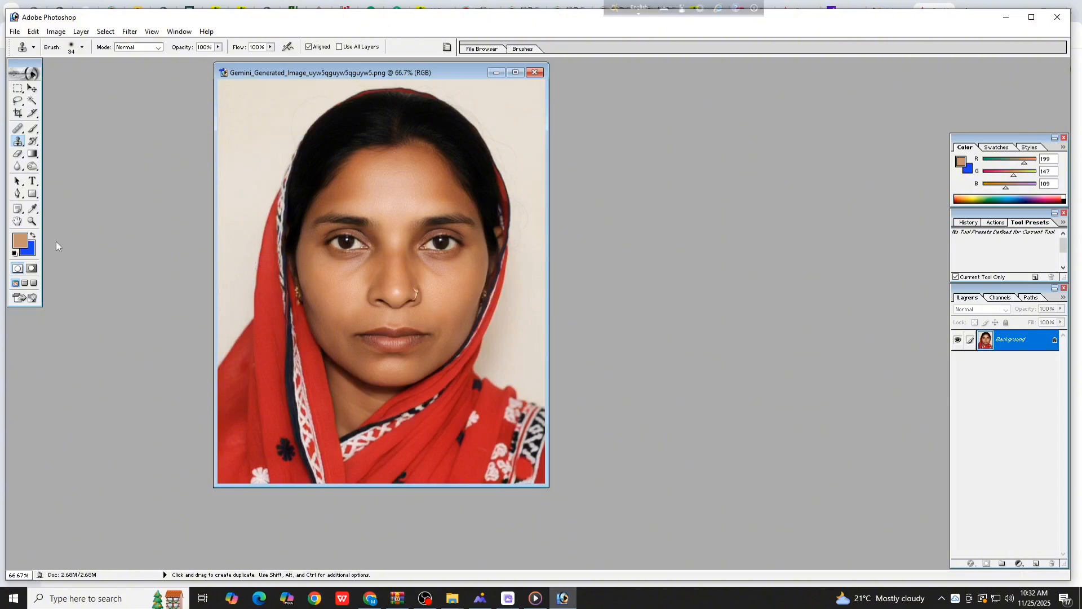
- Select the entire beige backdrop around the woman with the Magic Wand, replace it with the blue background color and deselect
{"action": "left_click", "coordinate": [33, 102]}
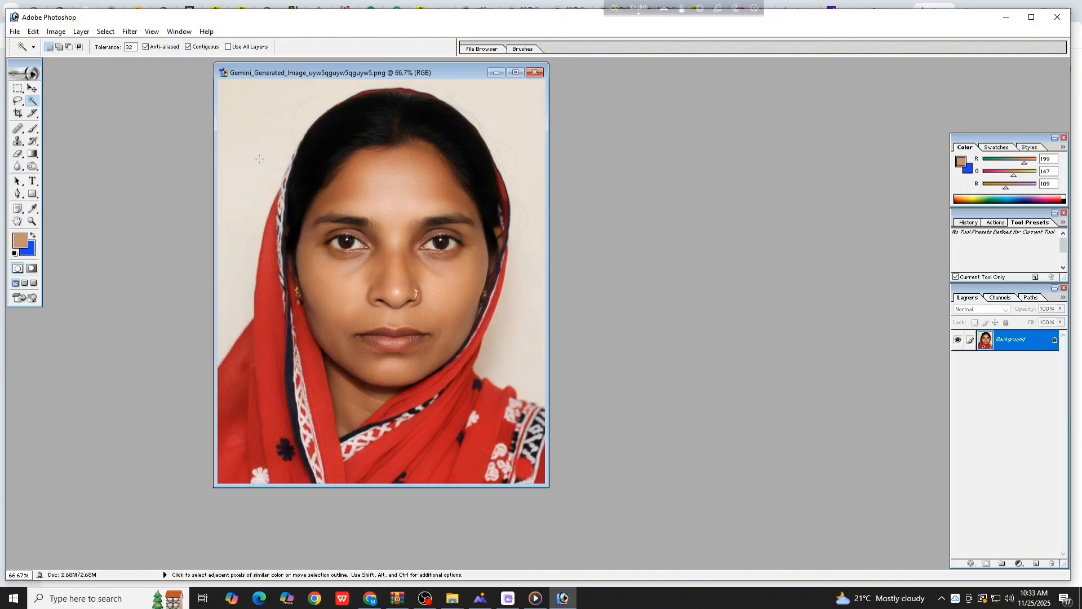
{"action": "left_click", "coordinate": [259, 159]}
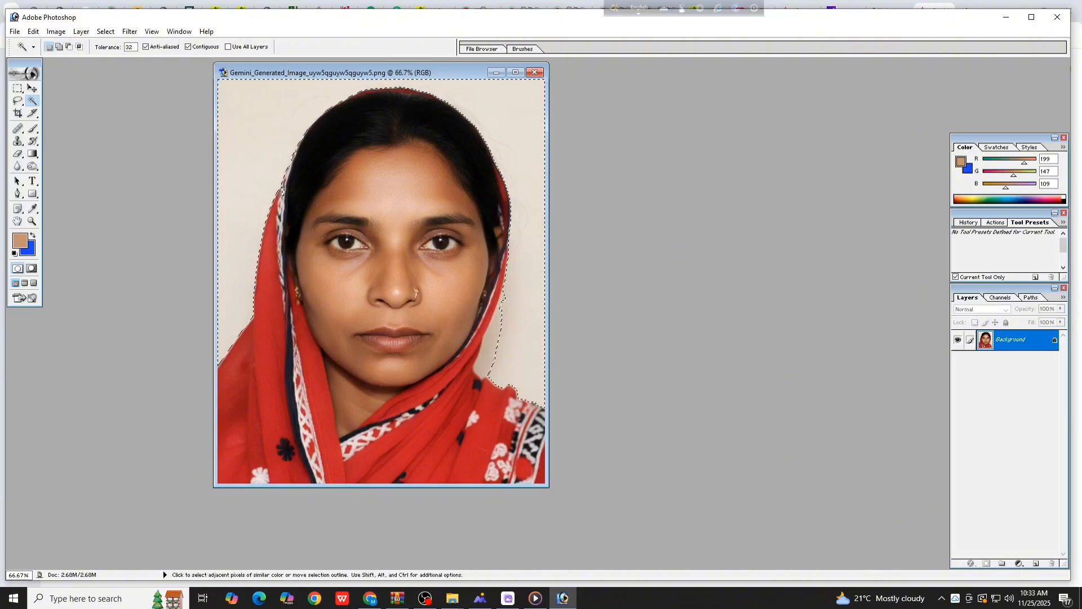
{"action": "left_click", "coordinate": [494, 338]}
{"action": "left_click", "coordinate": [507, 305], "text": "shift"}
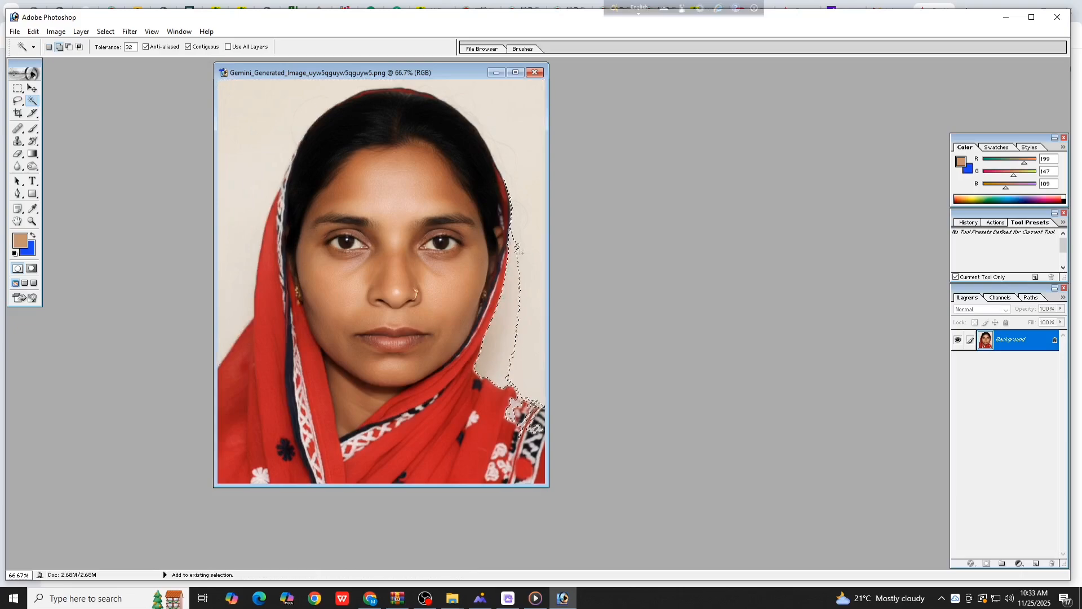
{"action": "left_click", "coordinate": [516, 248], "text": "shift"}
{"action": "left_click", "coordinate": [499, 299]}
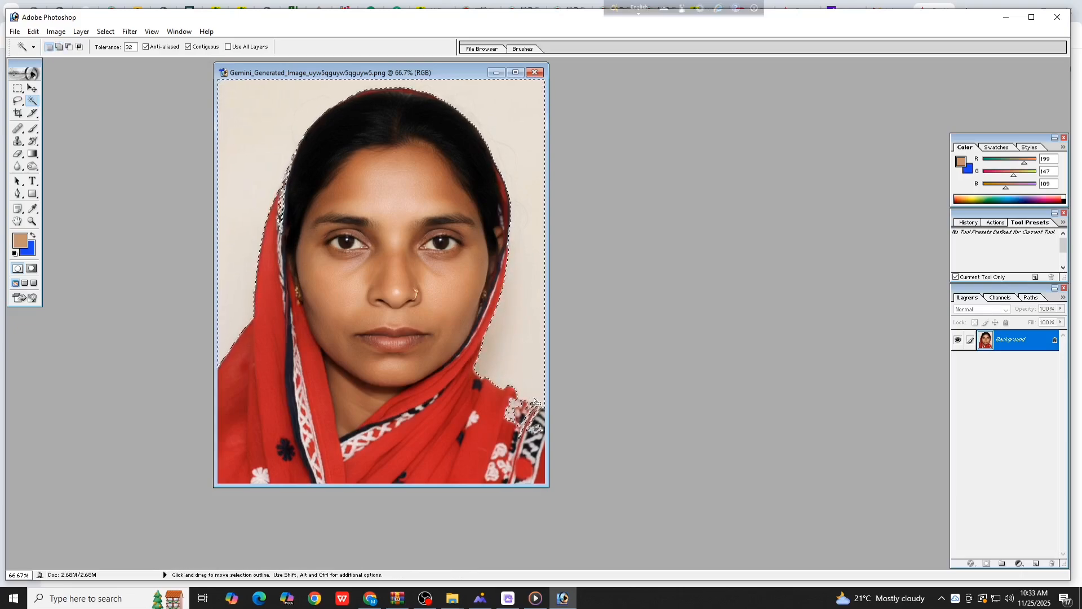
{"action": "key", "text": "ctrl+d"}
{"action": "left_click", "coordinate": [493, 365]}
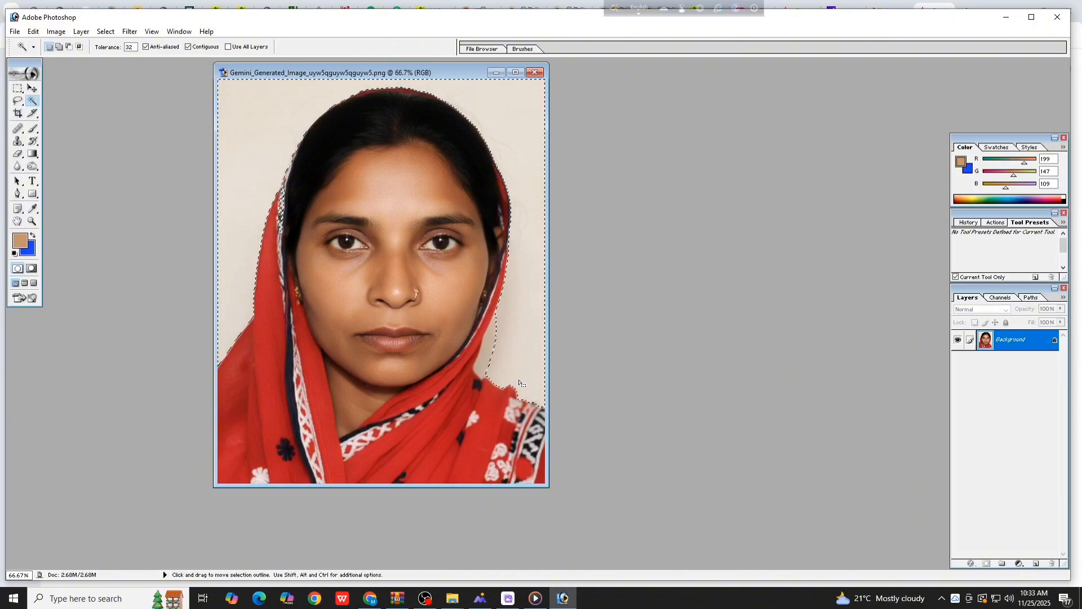
{"action": "left_click", "coordinate": [485, 365], "text": "shift"}
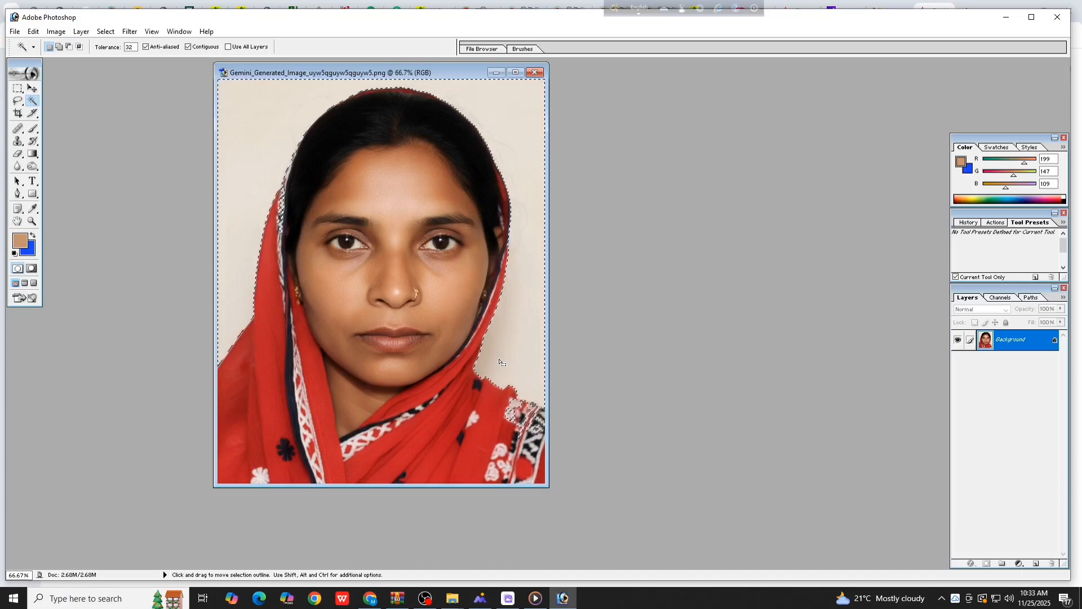
{"action": "key", "text": "Delete"}
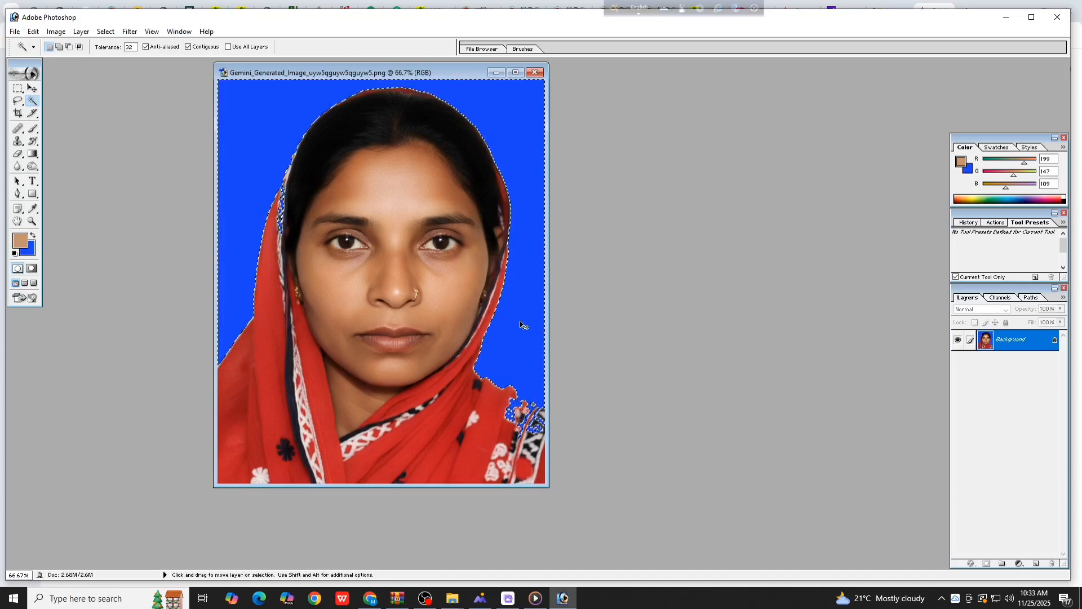
{"action": "key", "text": "ctrl+d"}
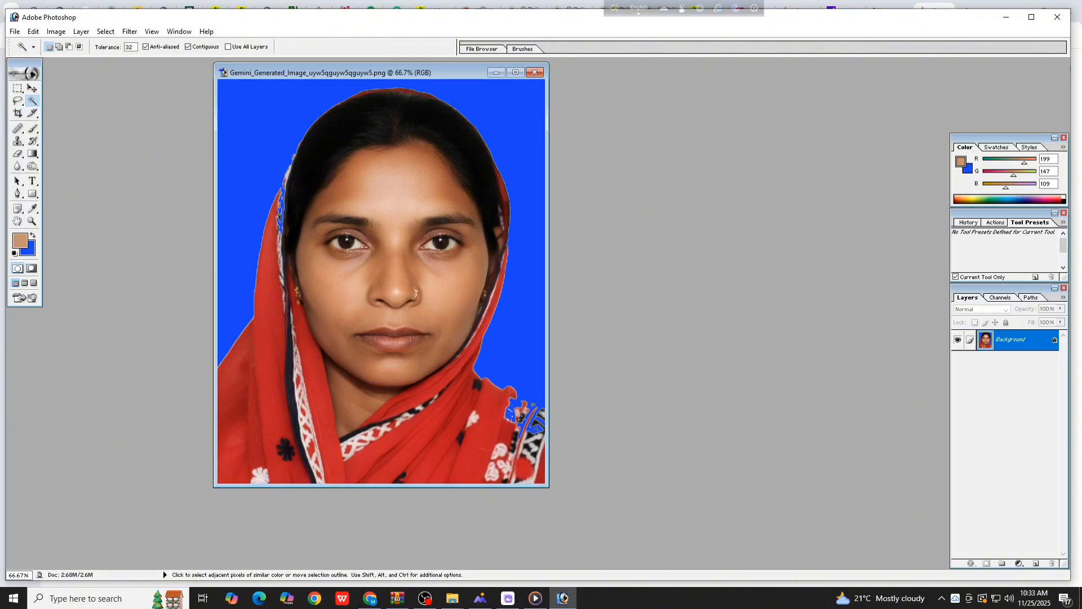
- Repair the blue-damaged saree pattern on the shoulder by cloning nearby red fabric over it with the Clone Stamp tool
{"action": "left_click", "coordinate": [18, 140]}
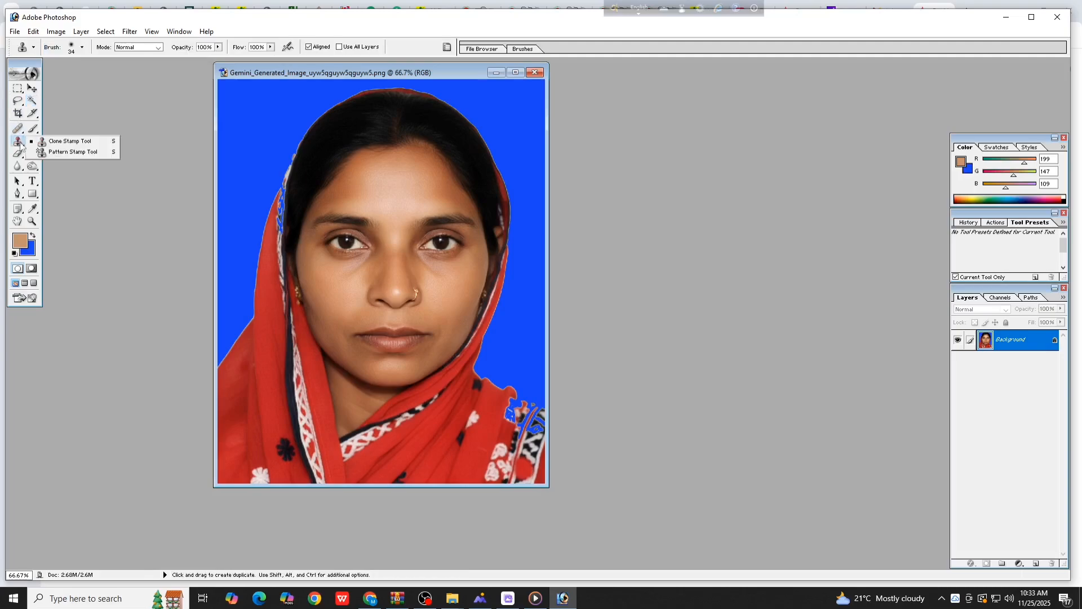
{"action": "left_click", "coordinate": [57, 145]}
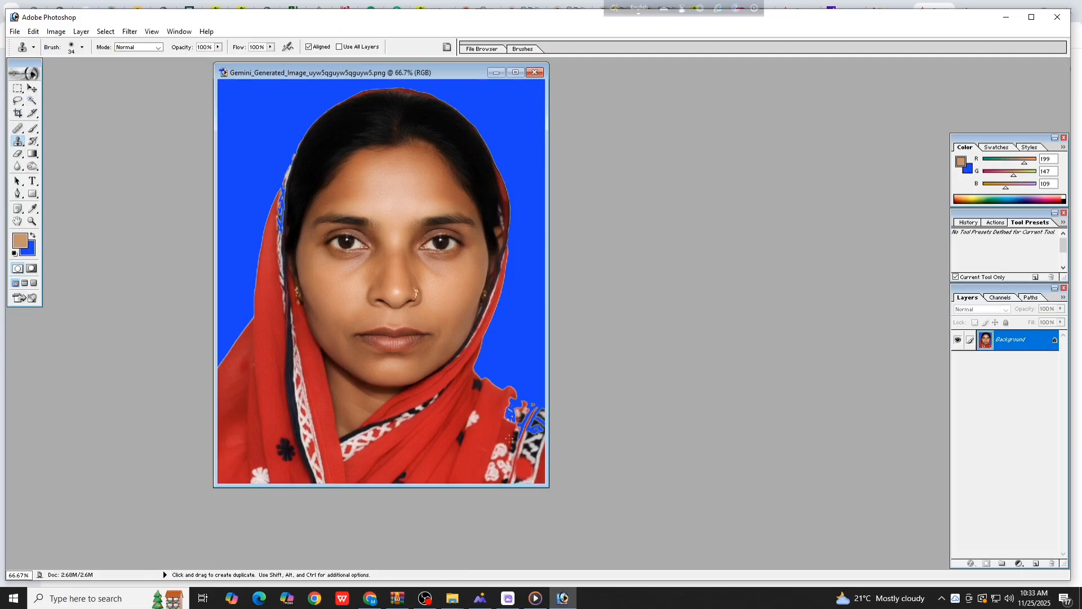
{"action": "left_click", "coordinate": [509, 417]}
{"action": "mouse_move", "coordinate": [509, 416]}
{"action": "left_mouse_down"}
{"action": "mouse_move", "coordinate": [509, 402]}
{"action": "mouse_move", "coordinate": [514, 422]}
{"action": "mouse_move", "coordinate": [532, 426]}
{"action": "mouse_move", "coordinate": [524, 432]}
{"action": "mouse_move", "coordinate": [523, 405]}
{"action": "mouse_move", "coordinate": [542, 429]}
{"action": "mouse_move", "coordinate": [519, 435]}
{"action": "left_mouse_up"}
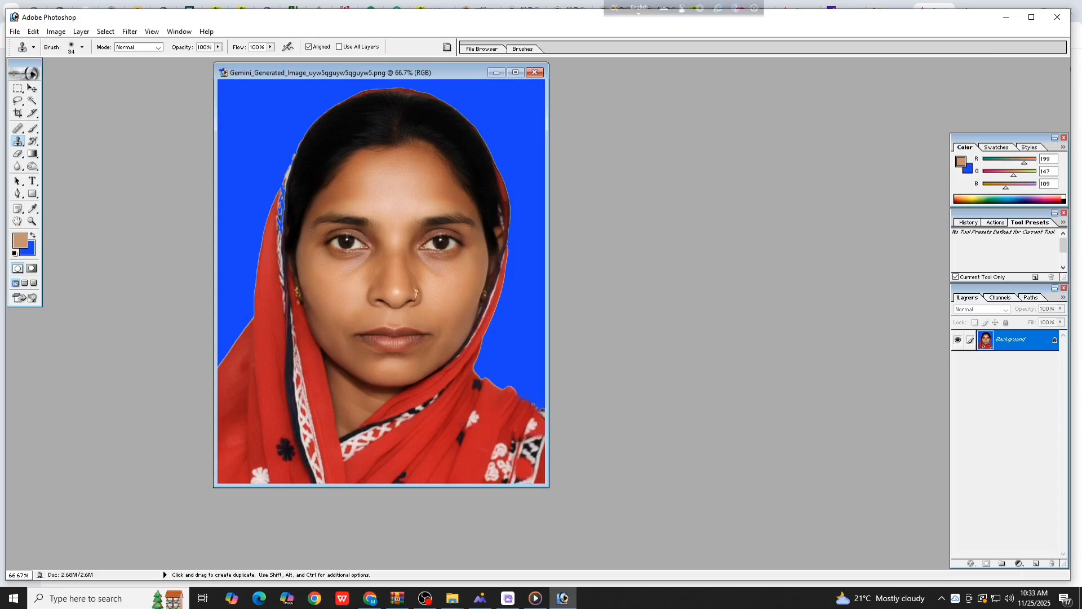
- Set the portrait's image resolution to 300 pixels/inch, keeping the 1.5 × 1.85 inch document size
{"action": "key", "text": "v"}
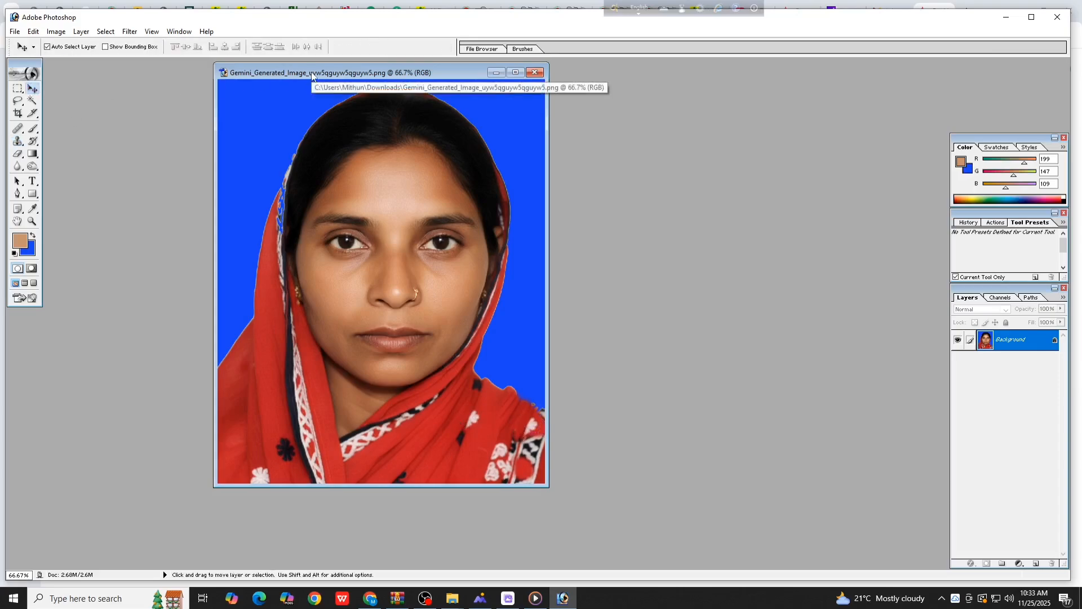
{"action": "right_click", "coordinate": [312, 76]}
{"action": "left_click", "coordinate": [332, 94]}
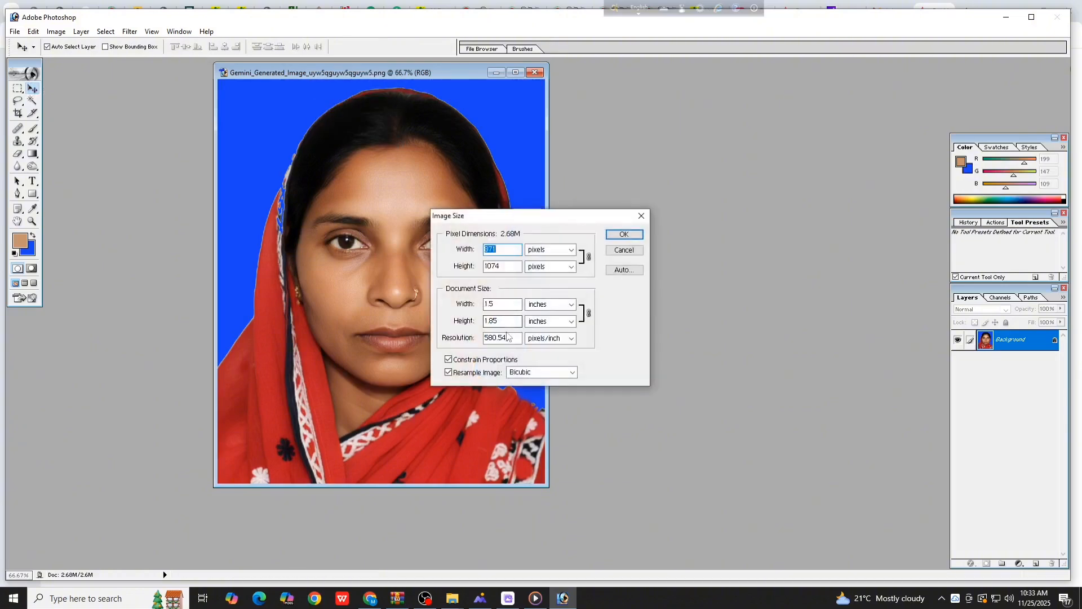
{"action": "left_click", "coordinate": [508, 337]}
{"action": "key", "text": "BackSpace"}
{"action": "key", "text": "BackSpace"}
{"action": "key", "text": "BackSpace"}
{"action": "key", "text": "BackSpace"}
{"action": "key", "text": "BackSpace"}
{"action": "key", "text": "BackSpace"}
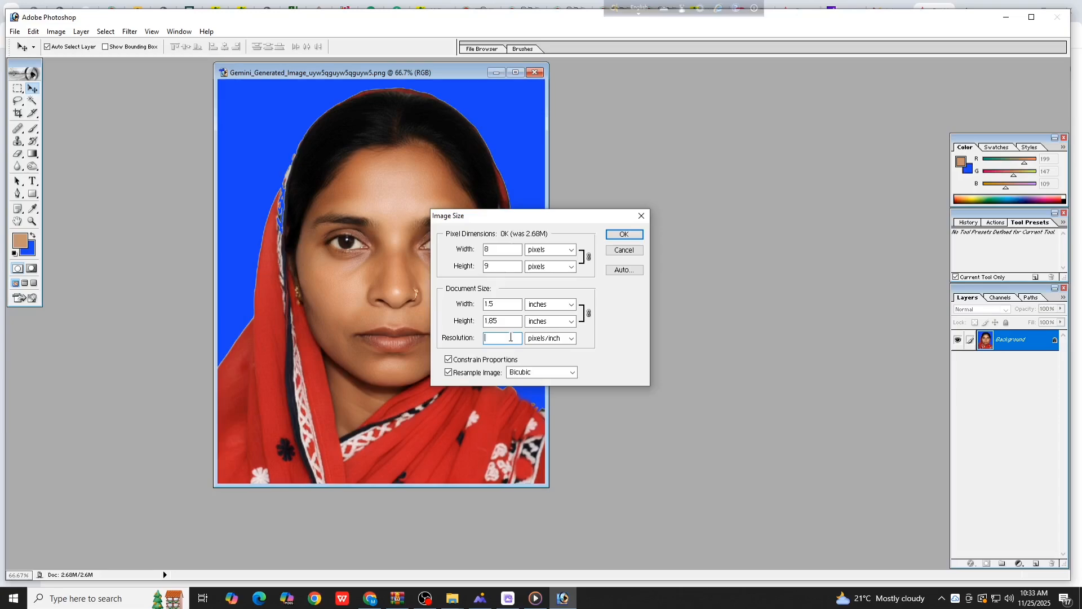
{"action": "type", "text": "300"}
{"action": "left_click", "coordinate": [624, 235]}
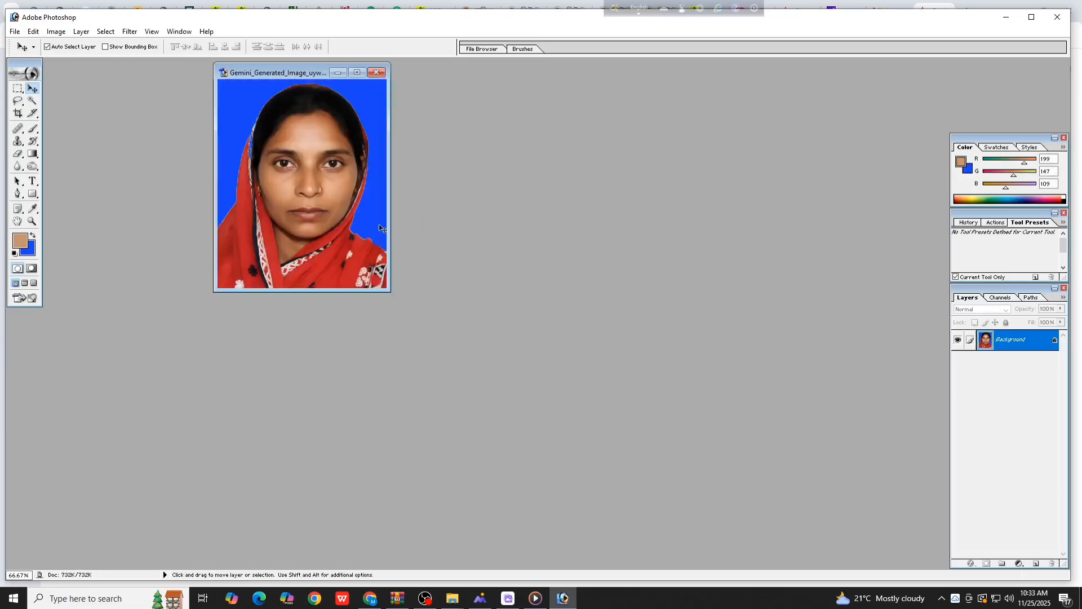
- Create a new white A4 document in RGB Color at 300 pixels/inch and place its window beside the portrait
{"action": "left_click", "coordinate": [14, 31]}
{"action": "left_click", "coordinate": [23, 41]}
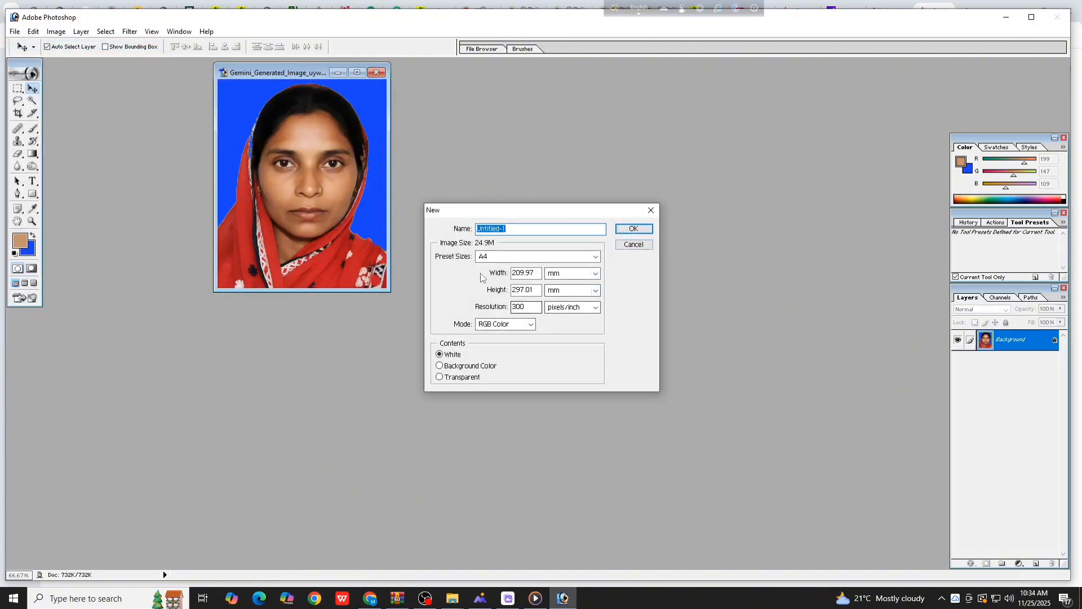
{"action": "left_click", "coordinate": [621, 232]}
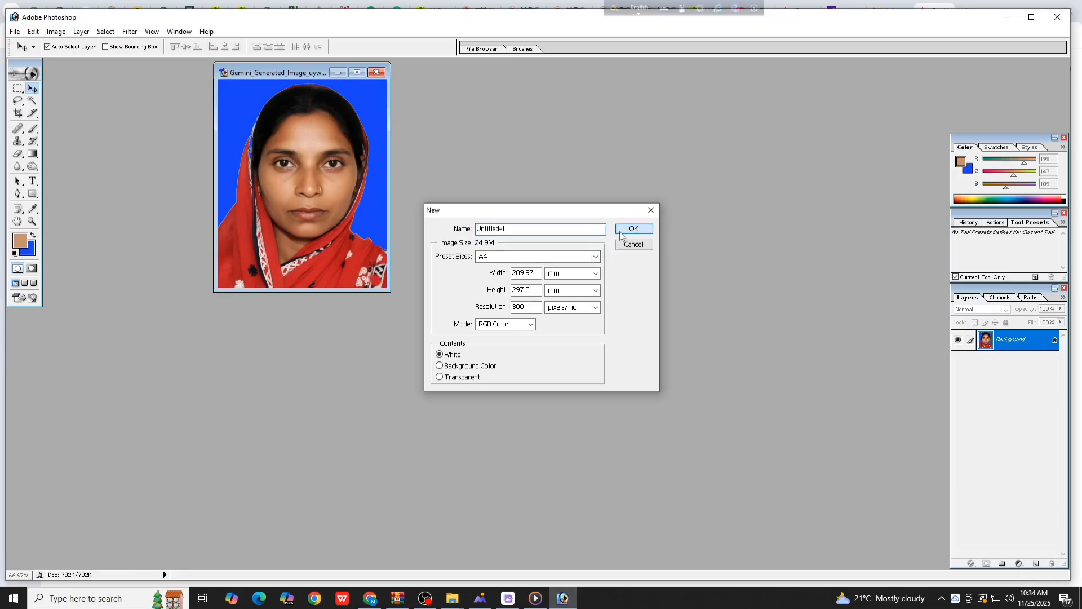
{"action": "left_click_drag", "start_coordinate": [171, 76], "coordinate": [576, 137]}
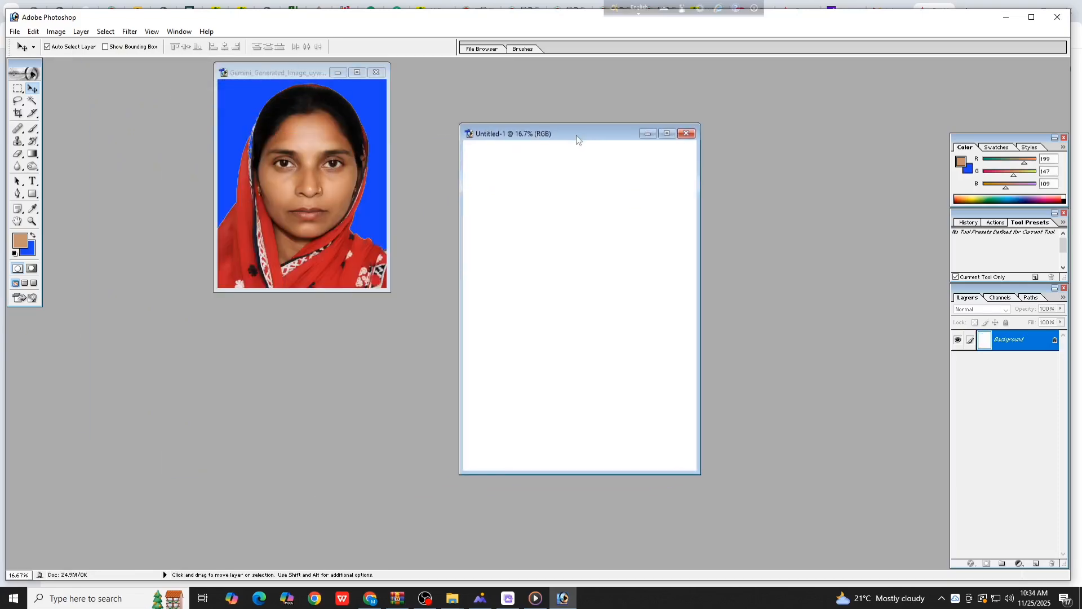
- Copy the portrait onto the A4 page and duplicate it into a row of five photos across the top
{"action": "left_click", "coordinate": [285, 172], "text": "alt"}
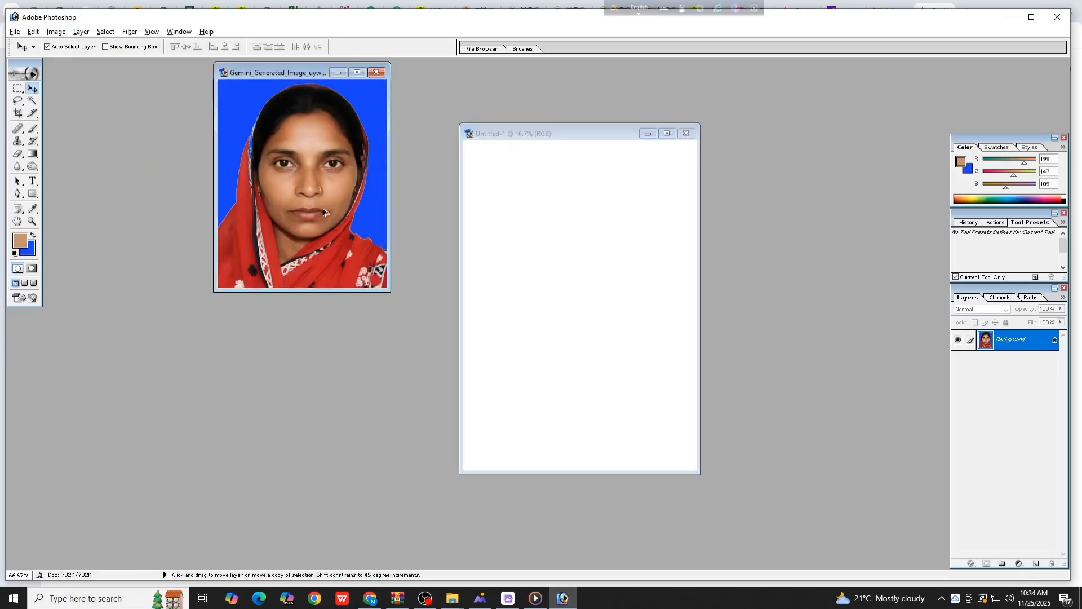
{"action": "left_click_drag", "start_coordinate": [339, 218], "coordinate": [664, 178], "text": "alt"}
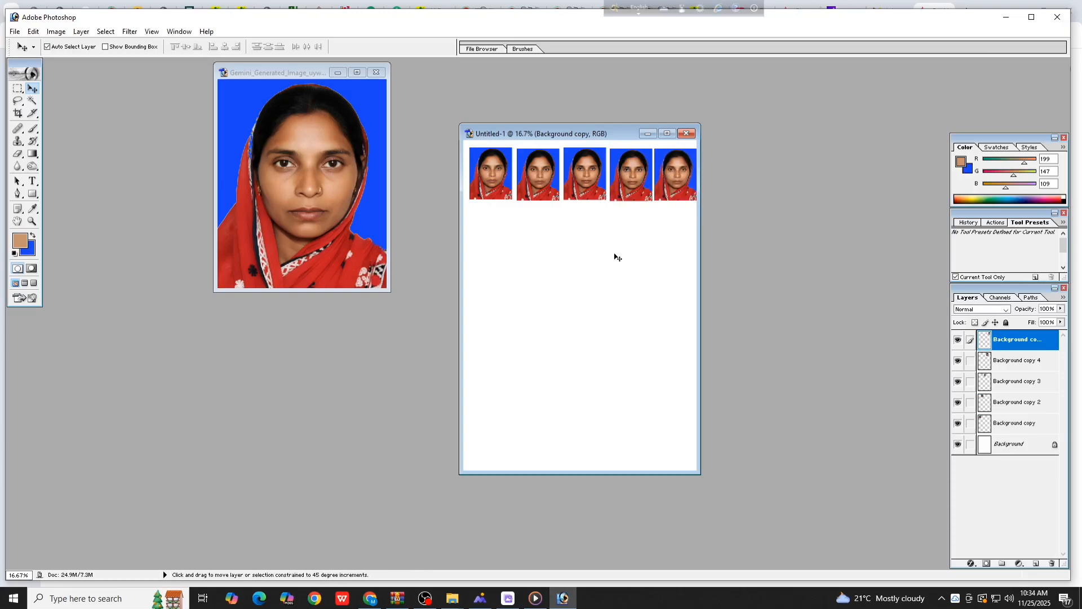
- Merge all layers of the A4 page and duplicate the row of five photos directly below the first row
{"action": "key", "text": "ctrl+shift+e"}
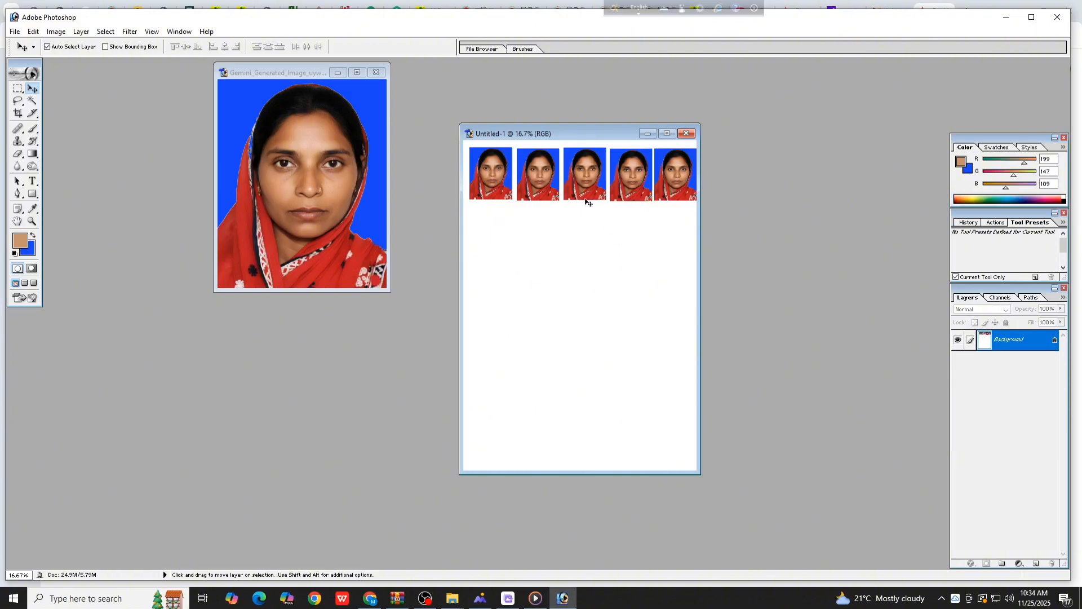
{"action": "left_click_drag", "start_coordinate": [565, 176], "coordinate": [567, 240], "text": "alt"}
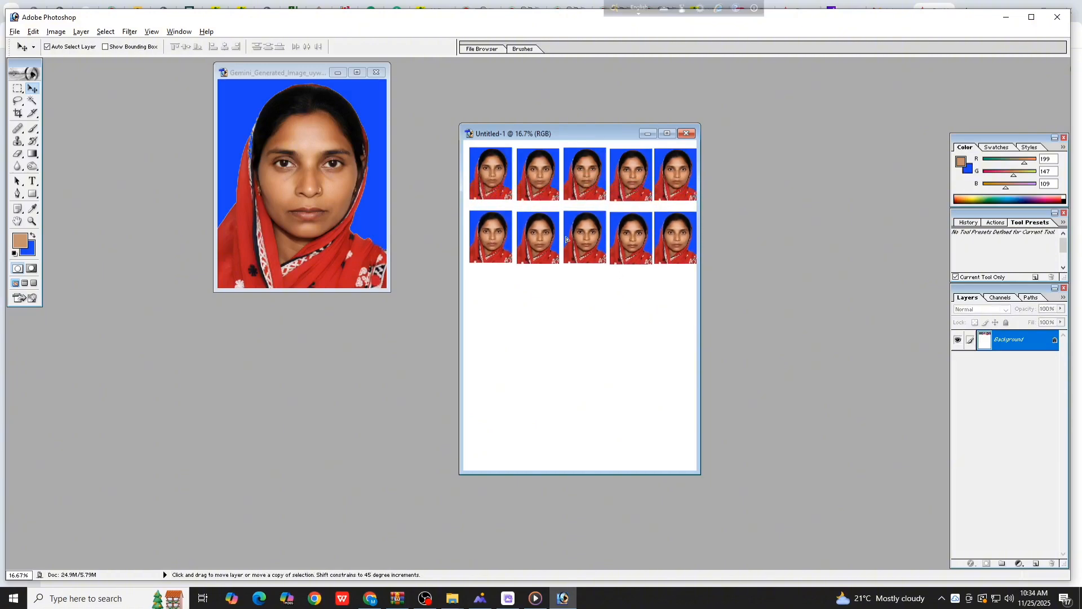